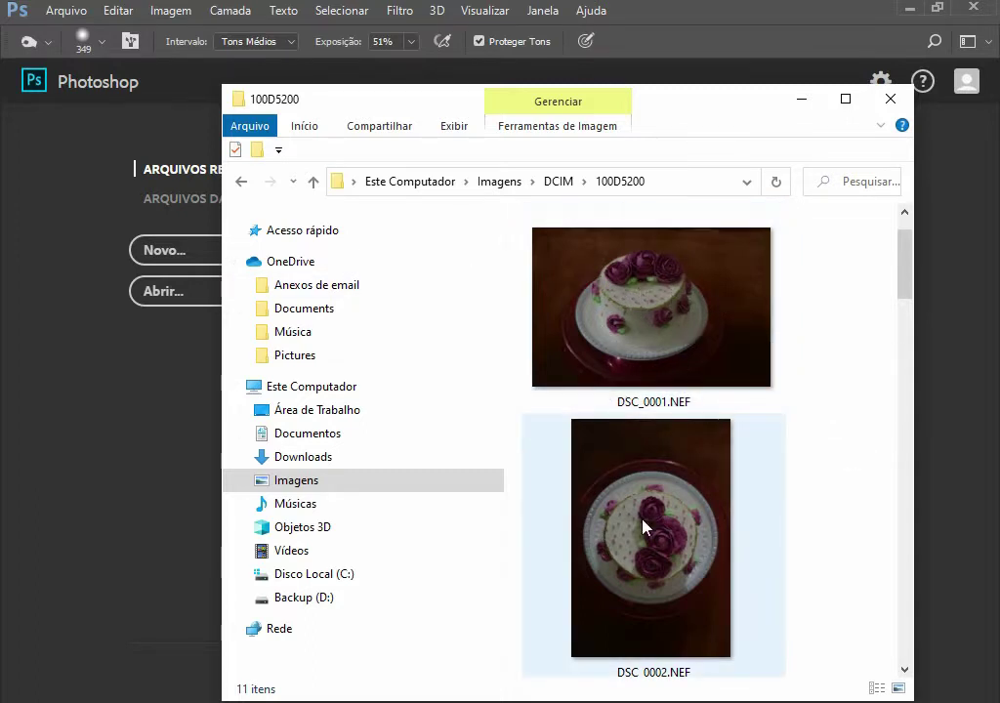
Step: Open DSC_0001.NEF from the 100D5200 folder through Camera Raw with exposure +0,75, and move the collapsed Properties panel off the photo
{"action": "left_click_drag", "start_coordinate": [625, 331], "coordinate": [196, 369]}
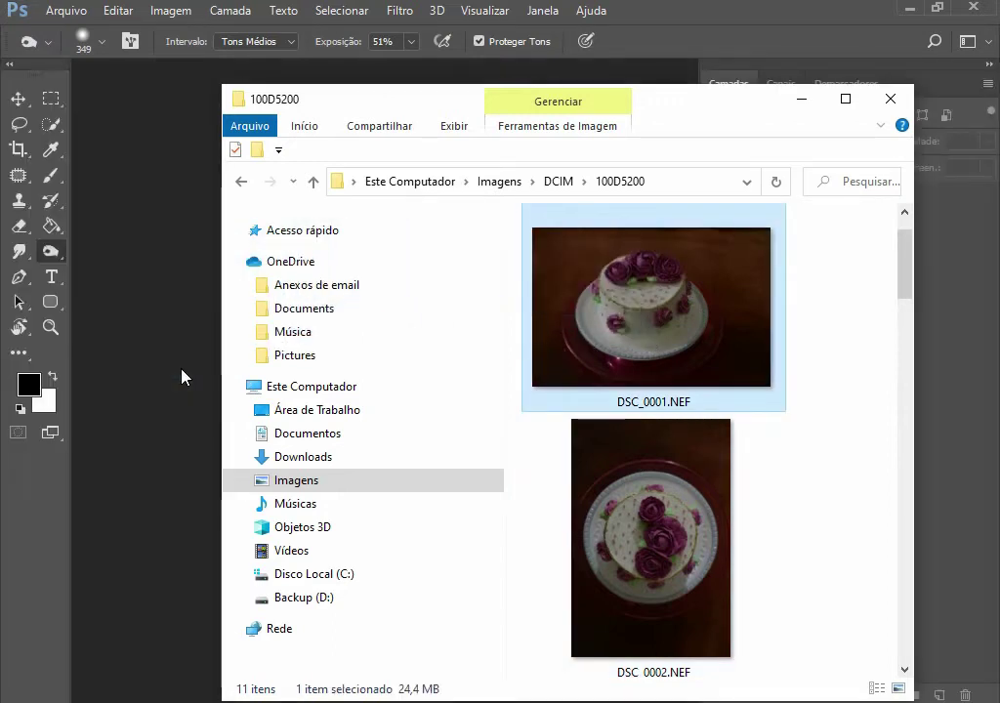
{"action": "left_click", "coordinate": [811, 104]}
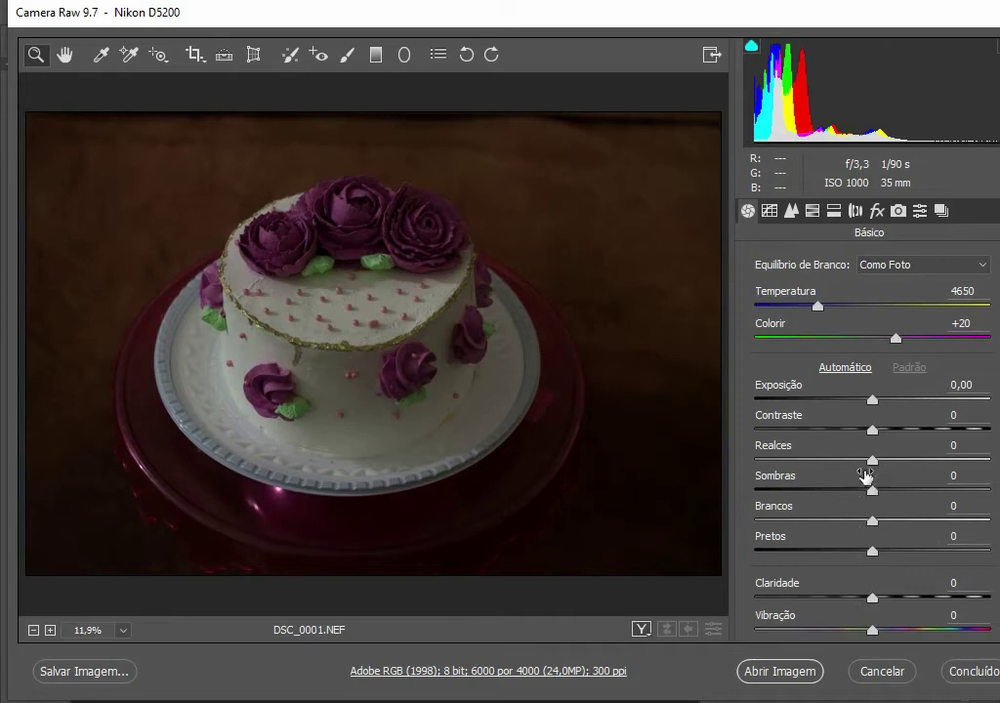
{"action": "left_click_drag", "start_coordinate": [873, 402], "coordinate": [891, 409]}
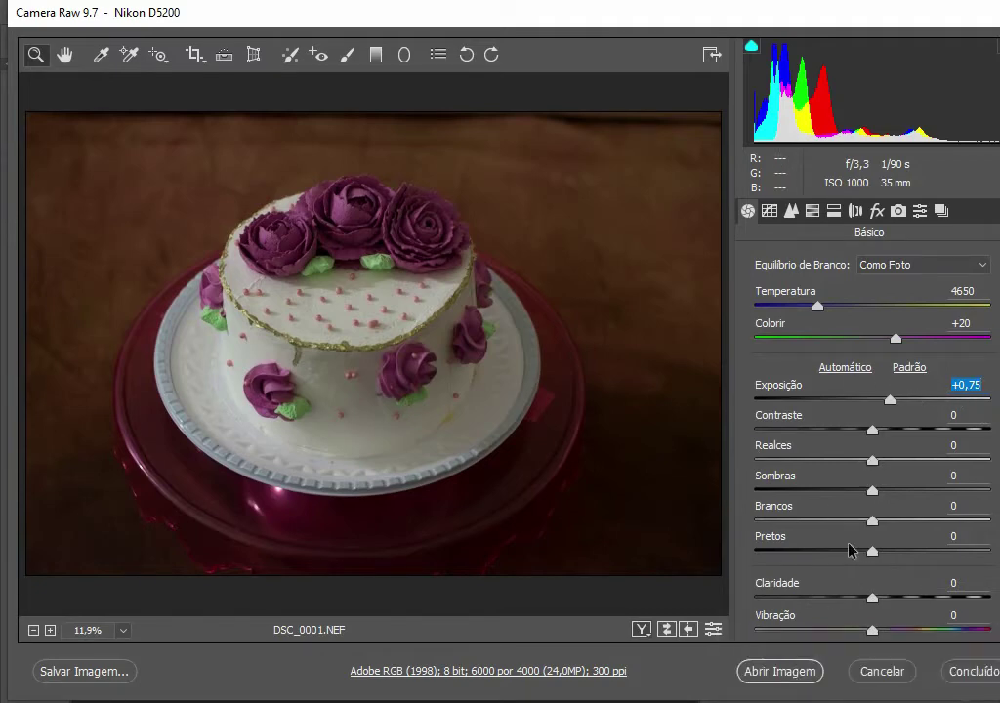
{"action": "left_click", "coordinate": [794, 676]}
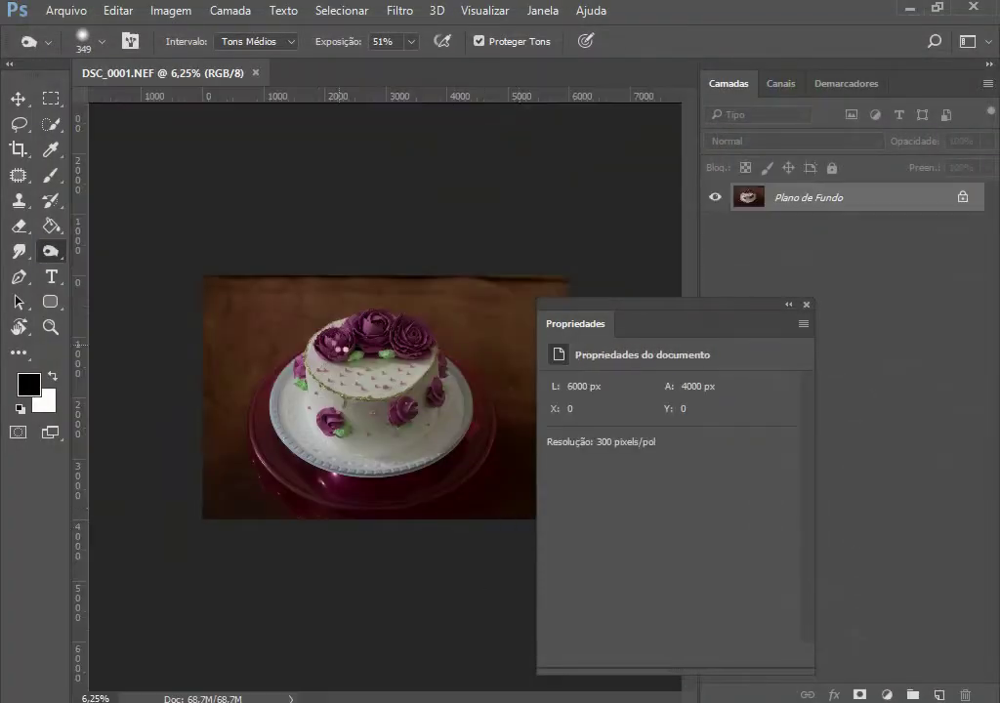
{"action": "left_click", "coordinate": [790, 306]}
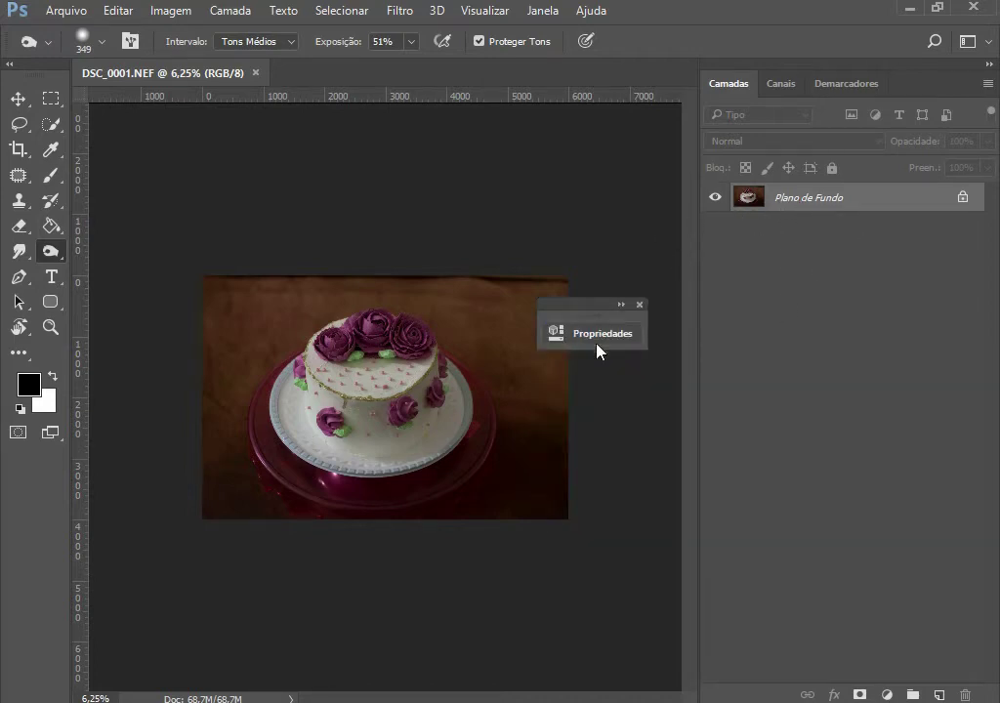
{"action": "left_click_drag", "start_coordinate": [591, 299], "coordinate": [540, 138]}
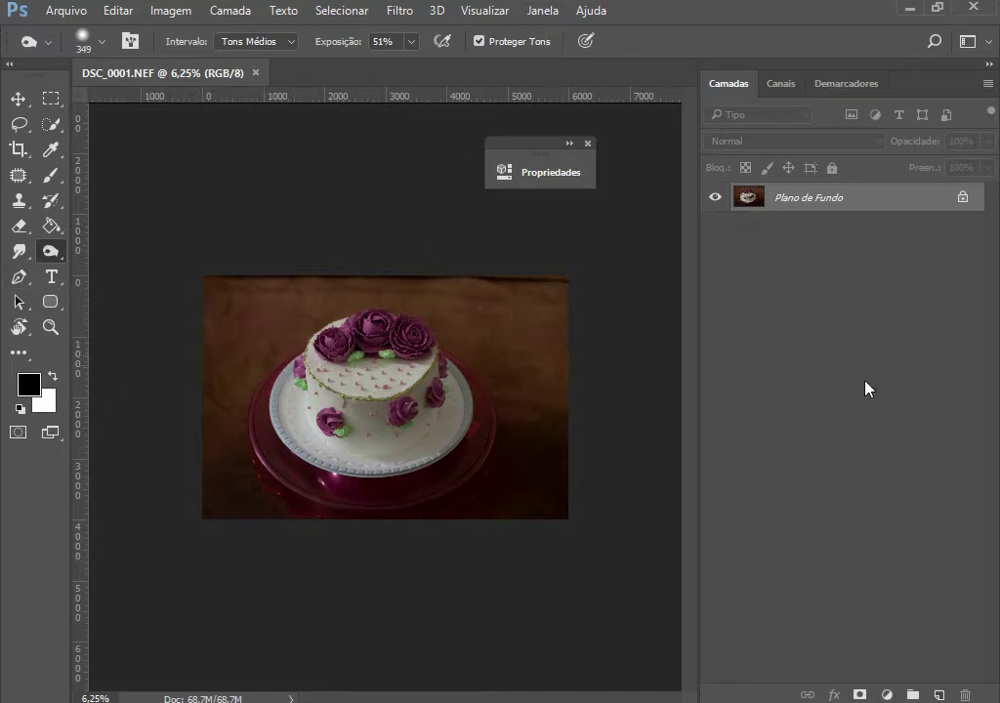
Step: Duplicate the background layer and add a Brightness/Contrast adjustment layer above it with brightness 39
{"action": "key", "text": "ctrl+j"}
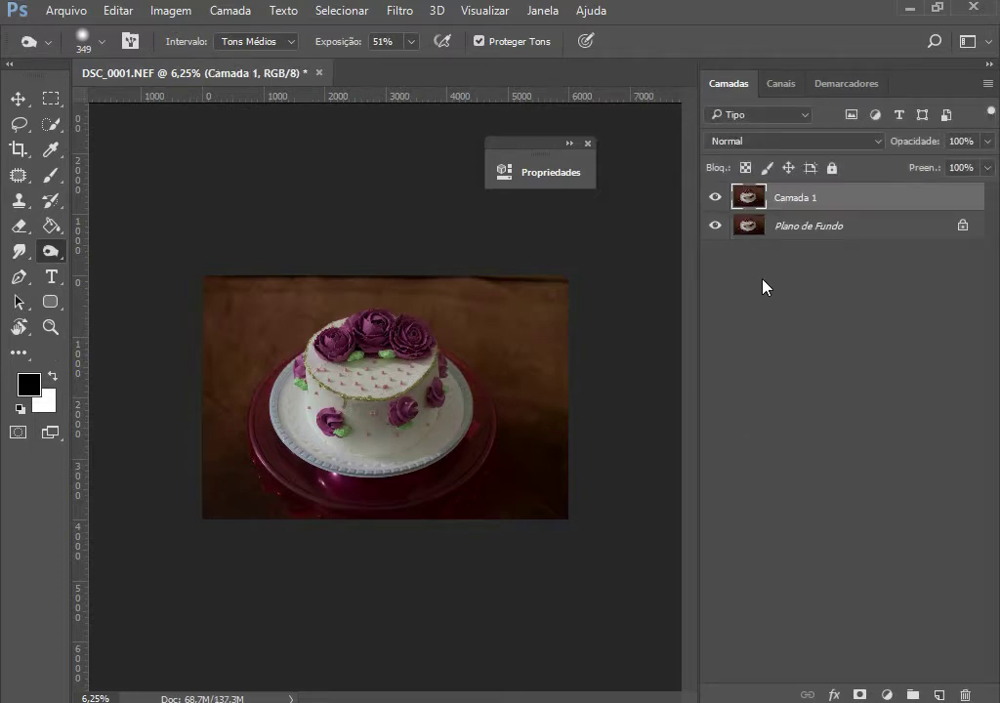
{"action": "left_click", "coordinate": [887, 694]}
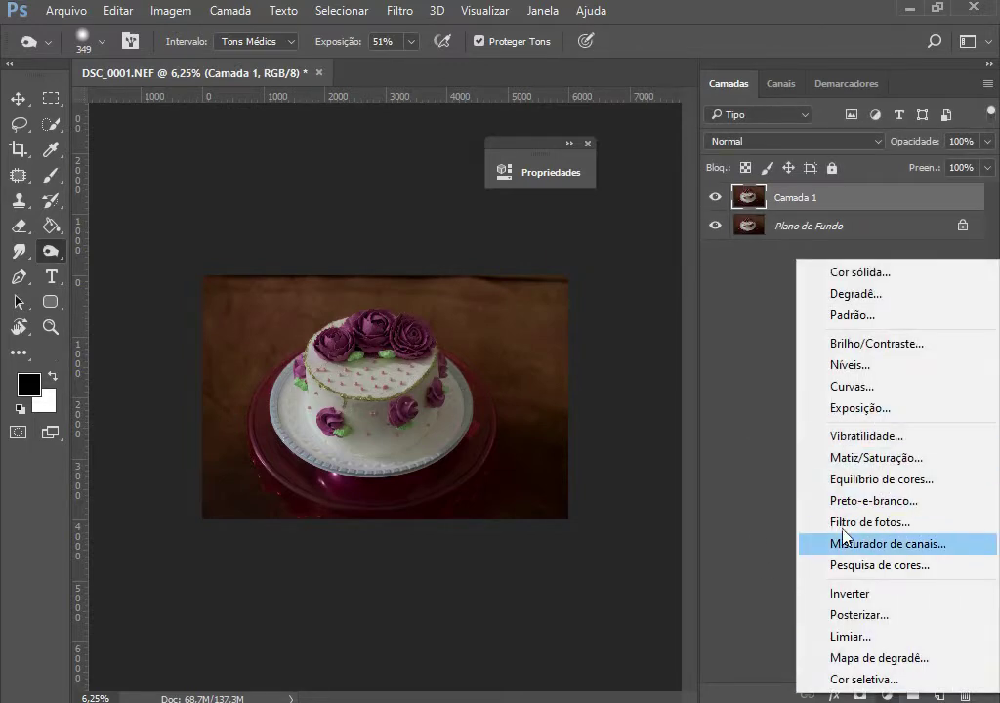
{"action": "left_click", "coordinate": [899, 344]}
{"action": "left_click_drag", "start_coordinate": [336, 275], "coordinate": [357, 286]}
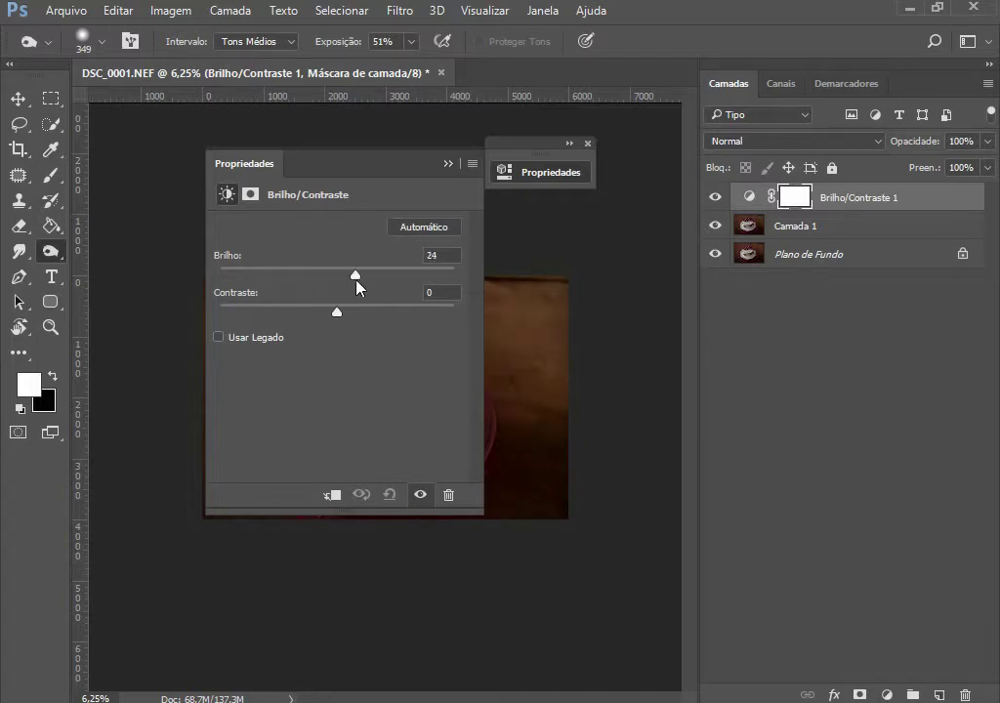
{"action": "left_click", "coordinate": [455, 255]}
{"action": "left_click_drag", "start_coordinate": [401, 174], "coordinate": [662, 221]}
{"action": "mouse_move", "coordinate": [622, 326]}
{"action": "left_mouse_down"}
{"action": "mouse_move", "coordinate": [650, 332]}
{"action": "mouse_move", "coordinate": [632, 330]}
{"action": "left_mouse_up"}
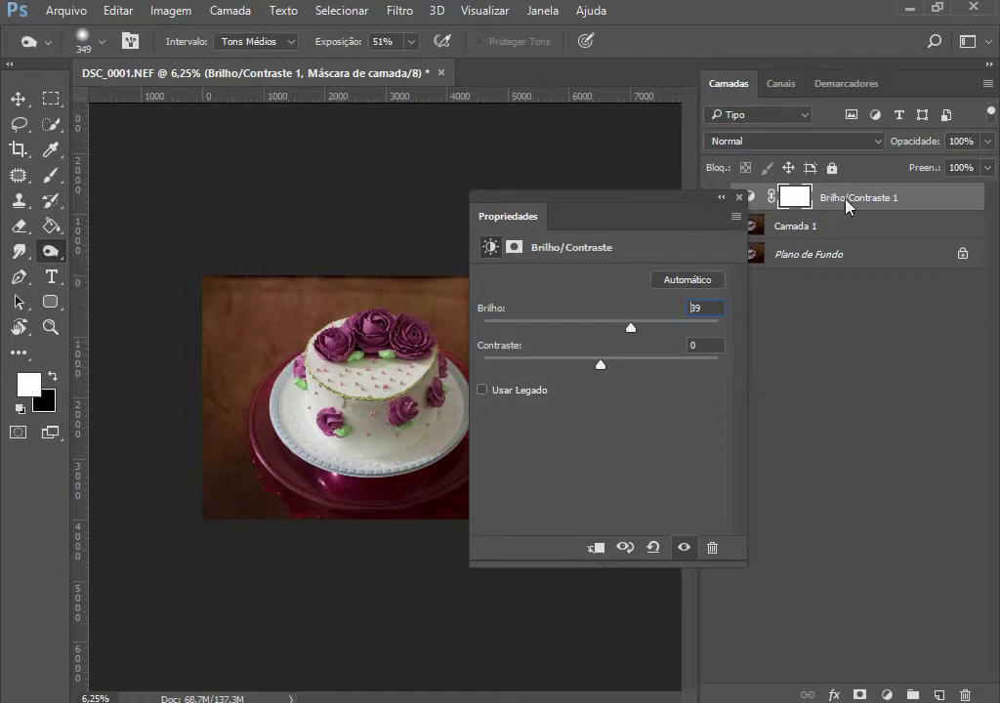
{"action": "left_click", "coordinate": [741, 199]}
Step: Delete the Brightness/Contrast adjustment layer and the duplicated photo layer, leaving only the background
{"action": "left_click", "coordinate": [886, 695]}
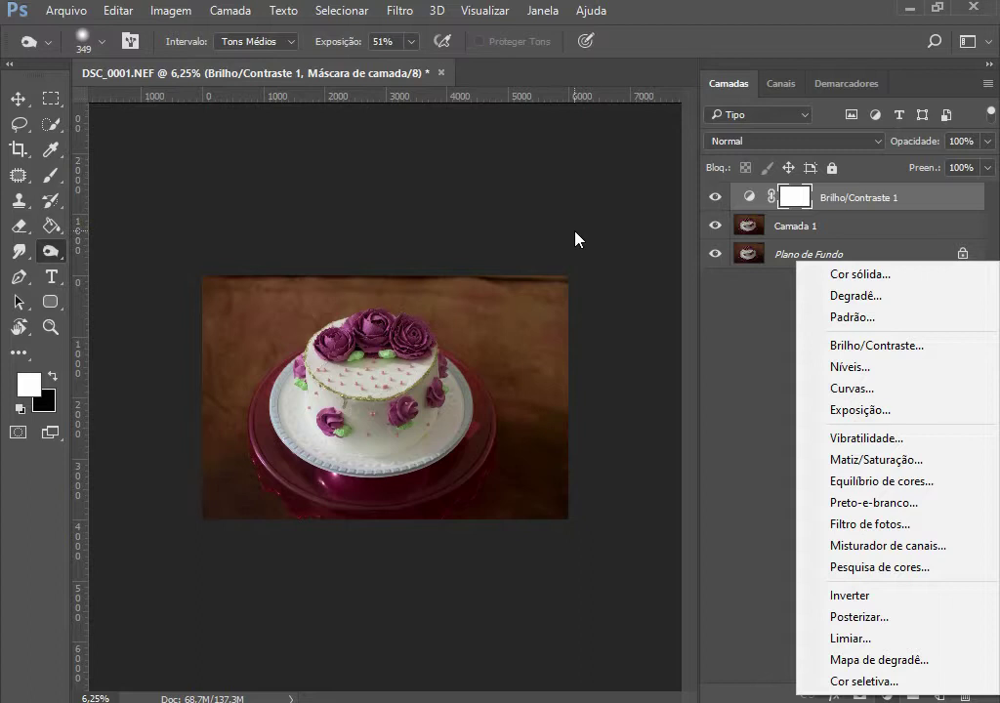
{"action": "left_click", "coordinate": [884, 201]}
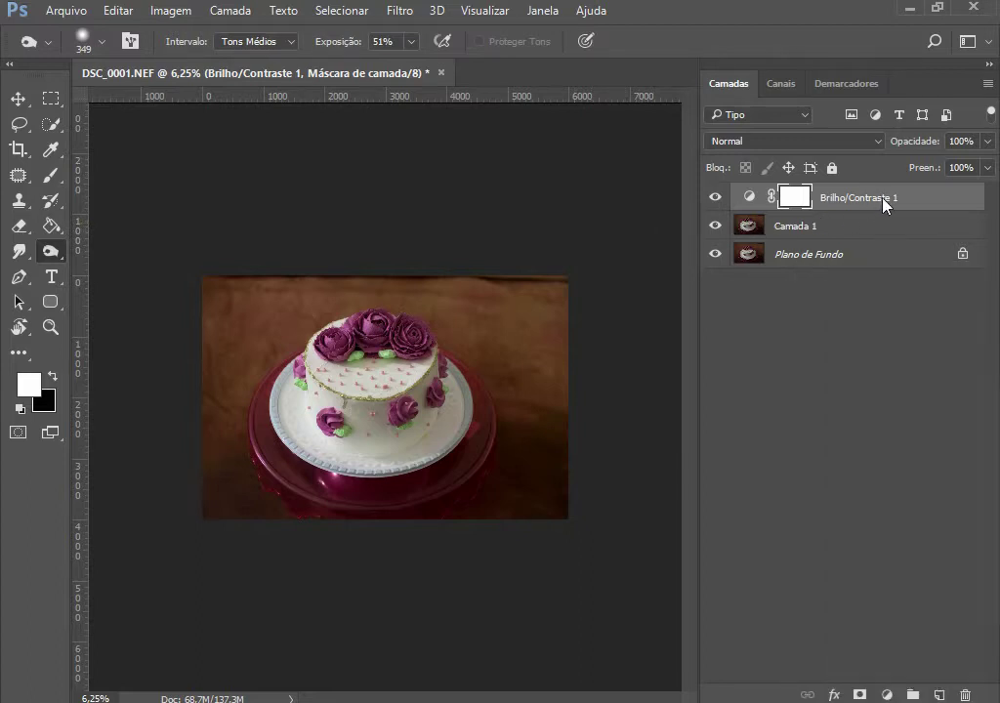
{"action": "key", "text": "Delete"}
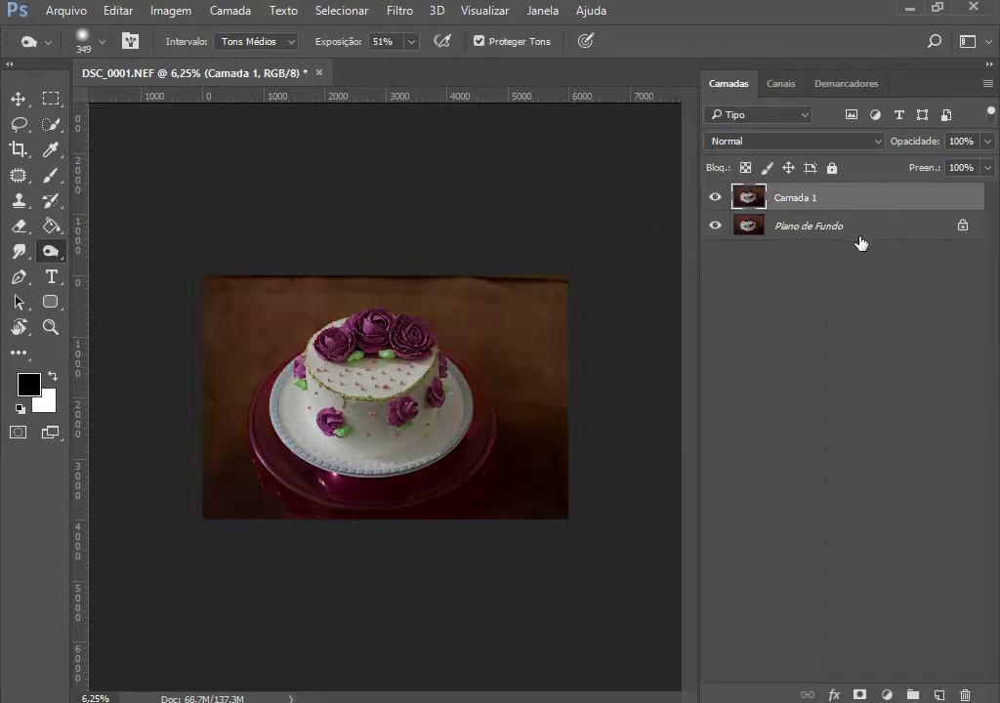
{"action": "key", "text": "Delete"}
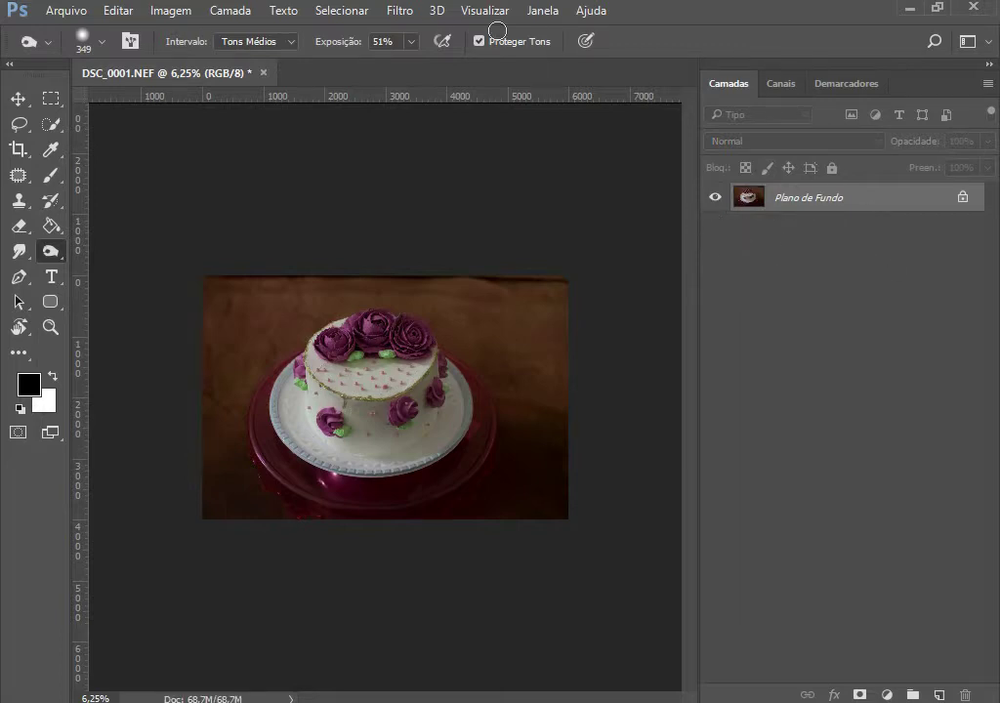
Step: Show the Actions panel as a separate, taller floating panel and collapse the street set
{"action": "left_click", "coordinate": [535, 21]}
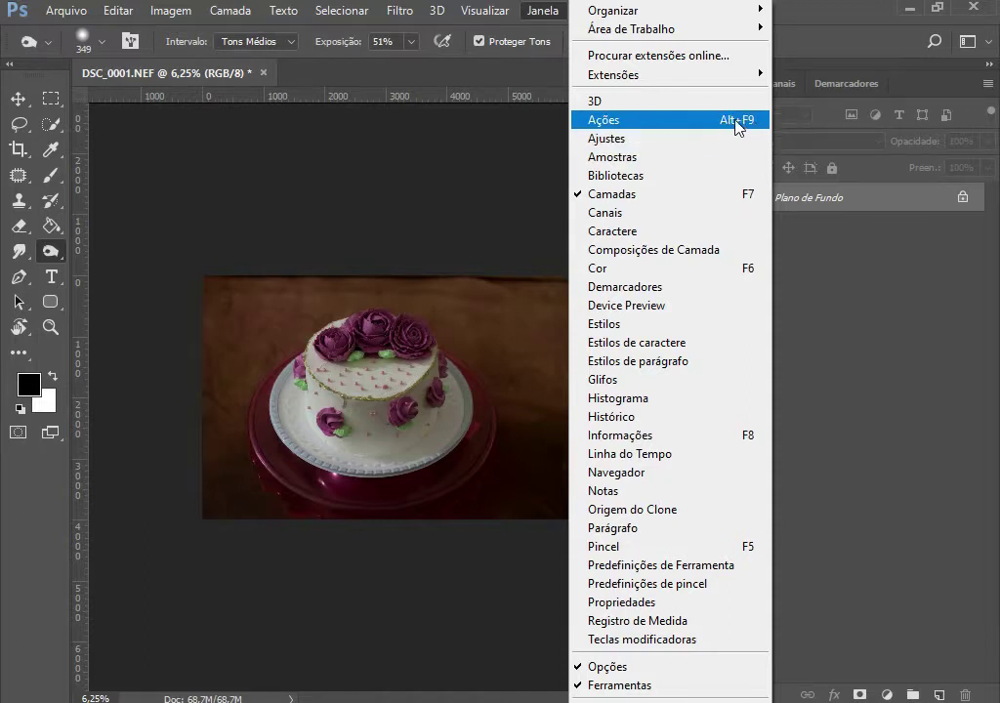
{"action": "left_click", "coordinate": [647, 121]}
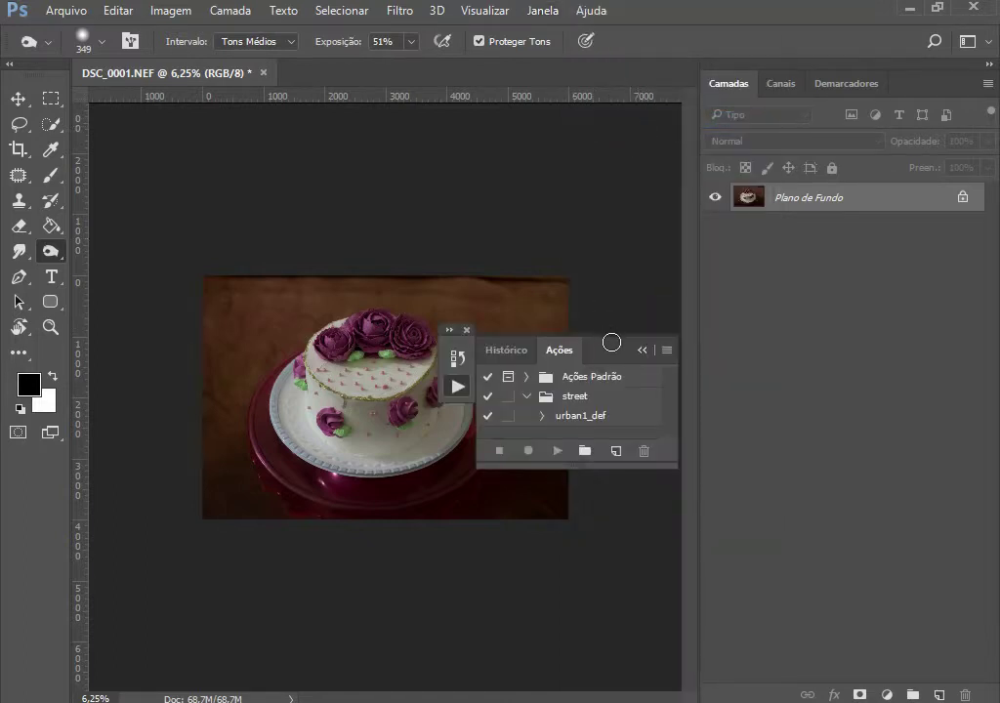
{"action": "left_click_drag", "start_coordinate": [611, 342], "coordinate": [551, 141]}
{"action": "left_click_drag", "start_coordinate": [549, 266], "coordinate": [543, 452]}
{"action": "left_click", "coordinate": [467, 196]}
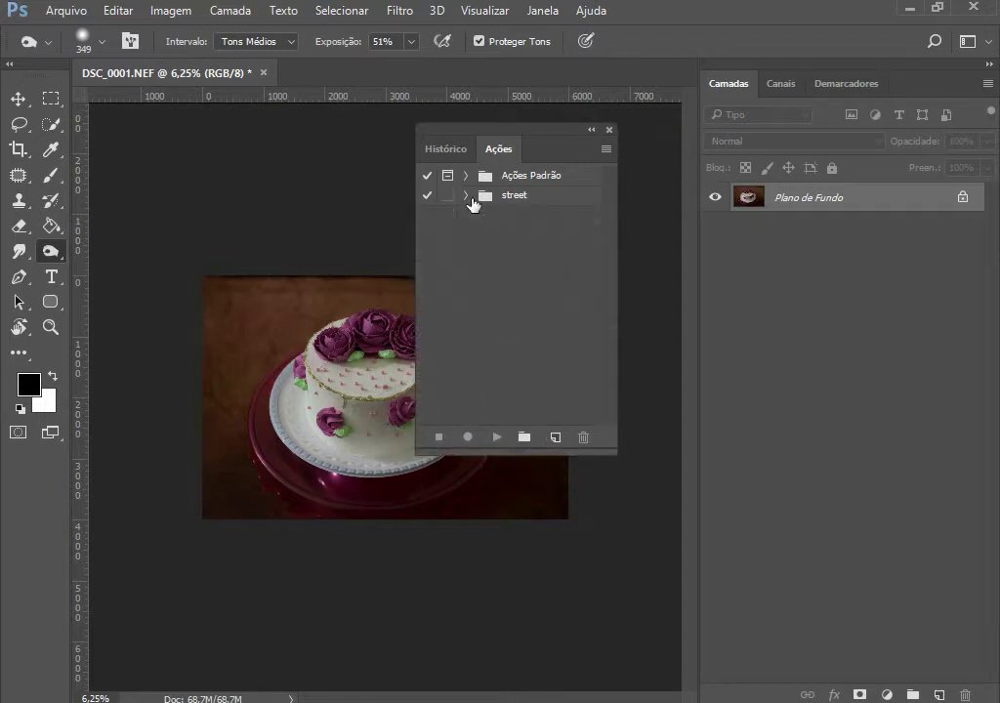
Step: Create a new action set named Bolo
{"action": "left_click", "coordinate": [523, 439]}
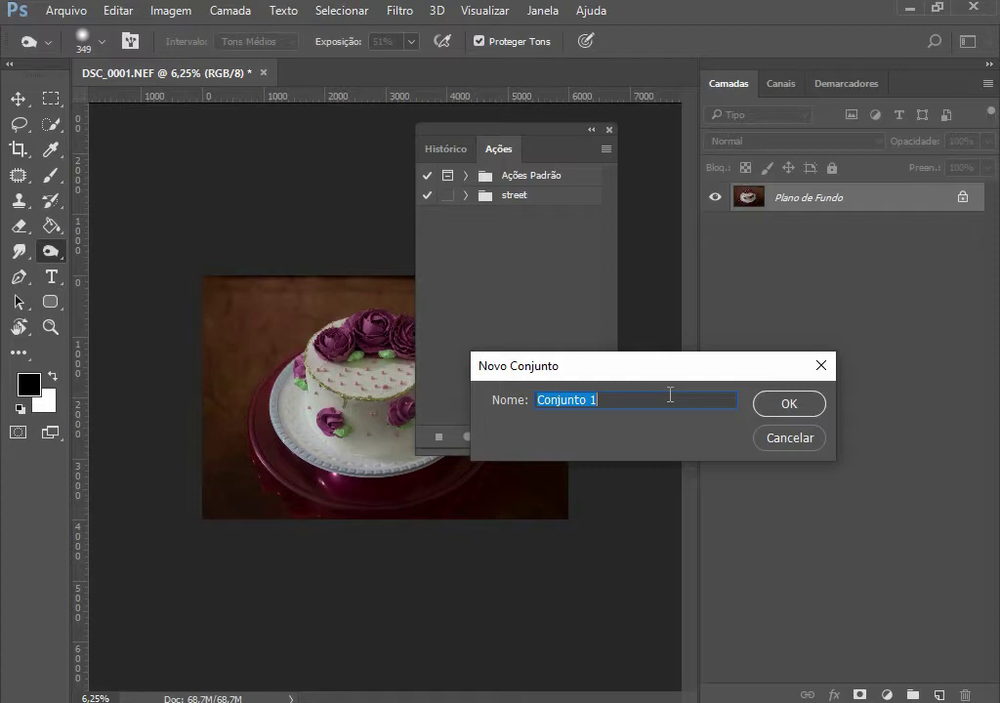
{"action": "type", "text": "Bolo"}
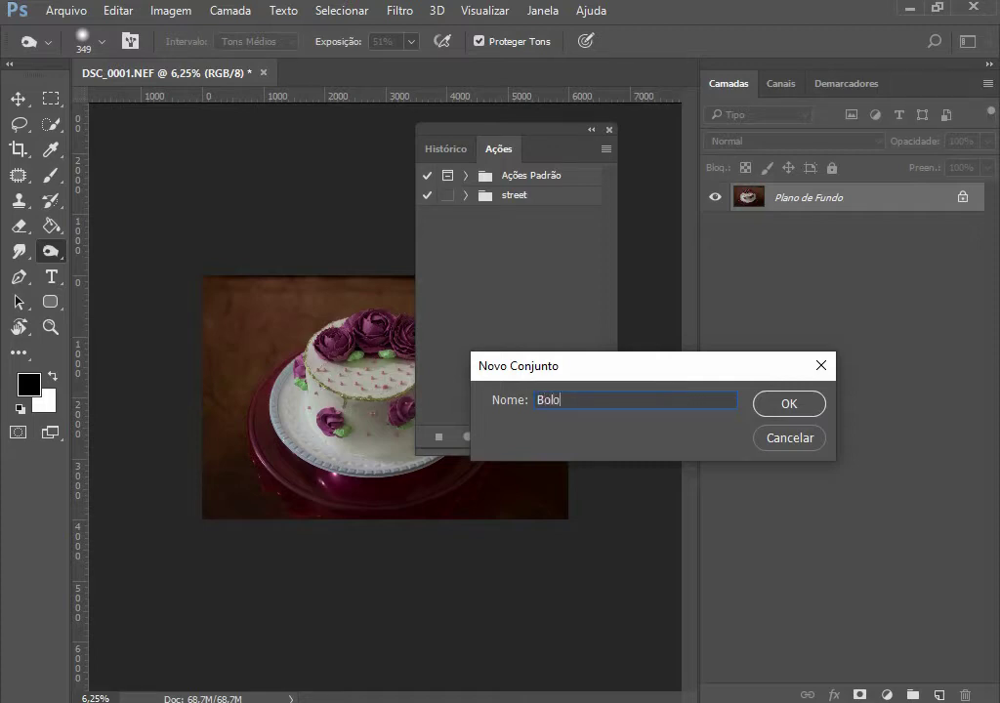
{"action": "left_click", "coordinate": [793, 403]}
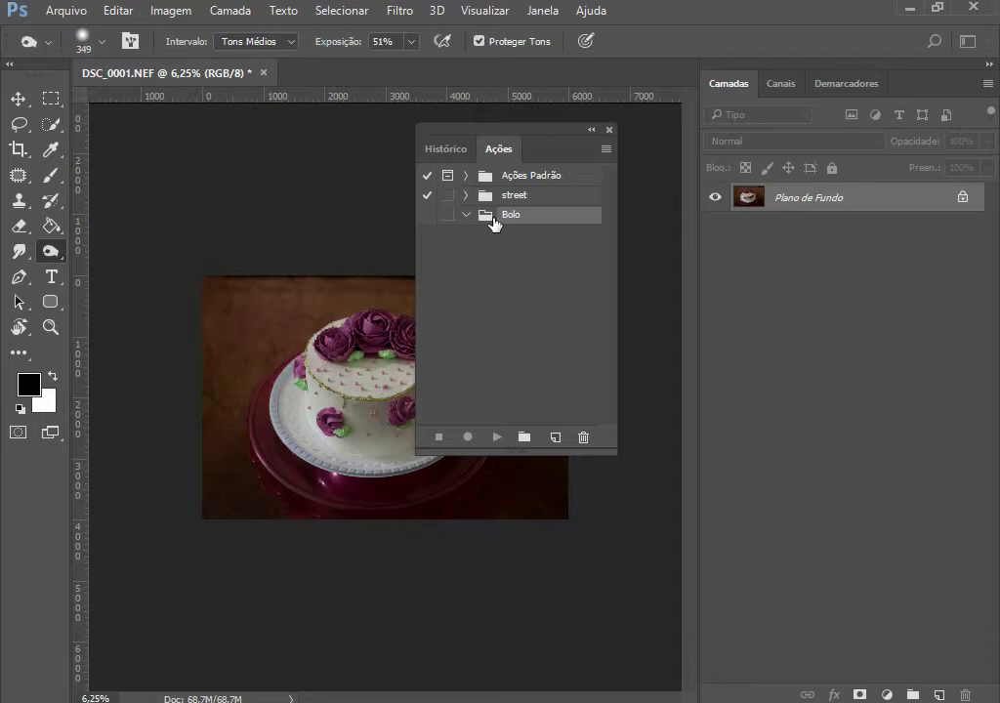
Step: Create the action Bolo1 in the Bolo set with the colour Vermelho and no function key, and start recording
{"action": "left_click", "coordinate": [553, 437]}
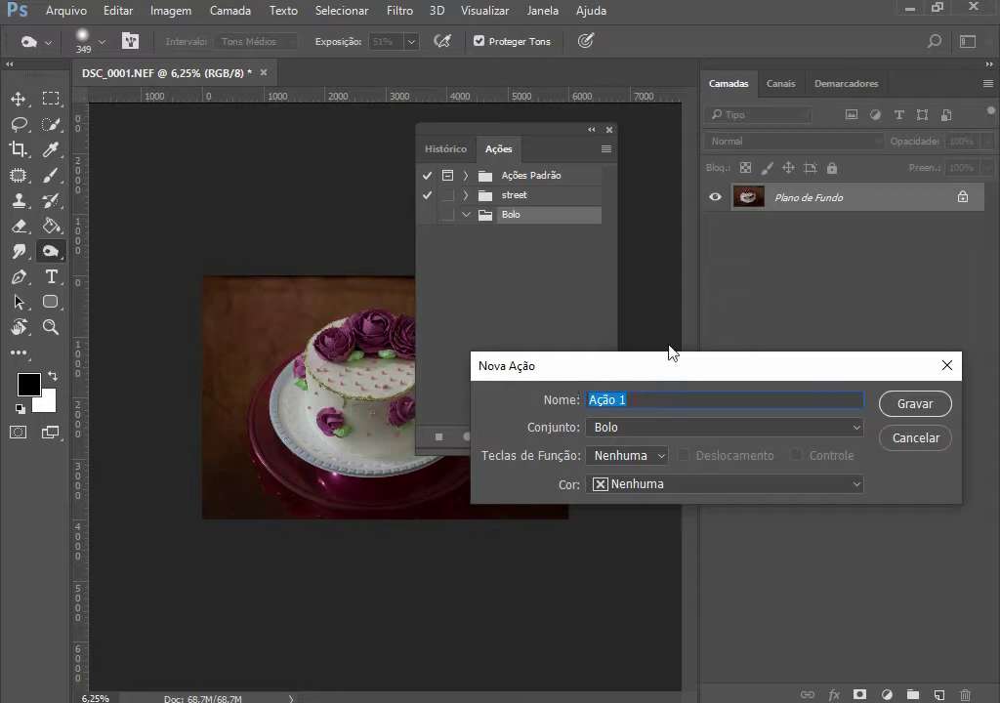
{"action": "type", "text": "Bolo1"}
{"action": "left_click", "coordinate": [649, 457]}
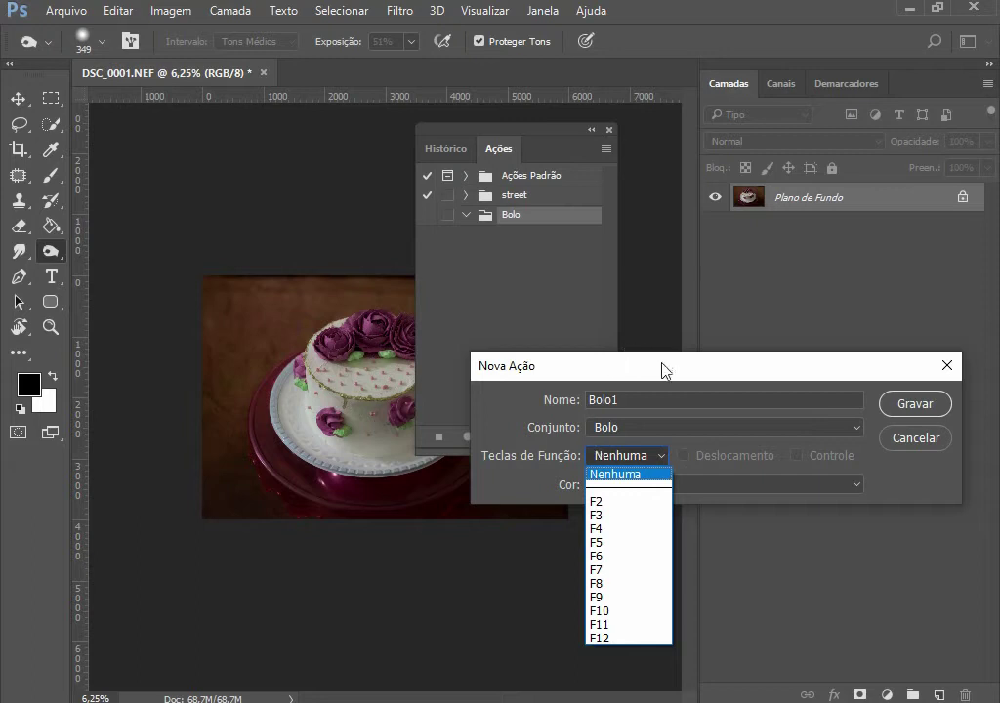
{"action": "left_click", "coordinate": [689, 390]}
{"action": "left_click", "coordinate": [654, 487]}
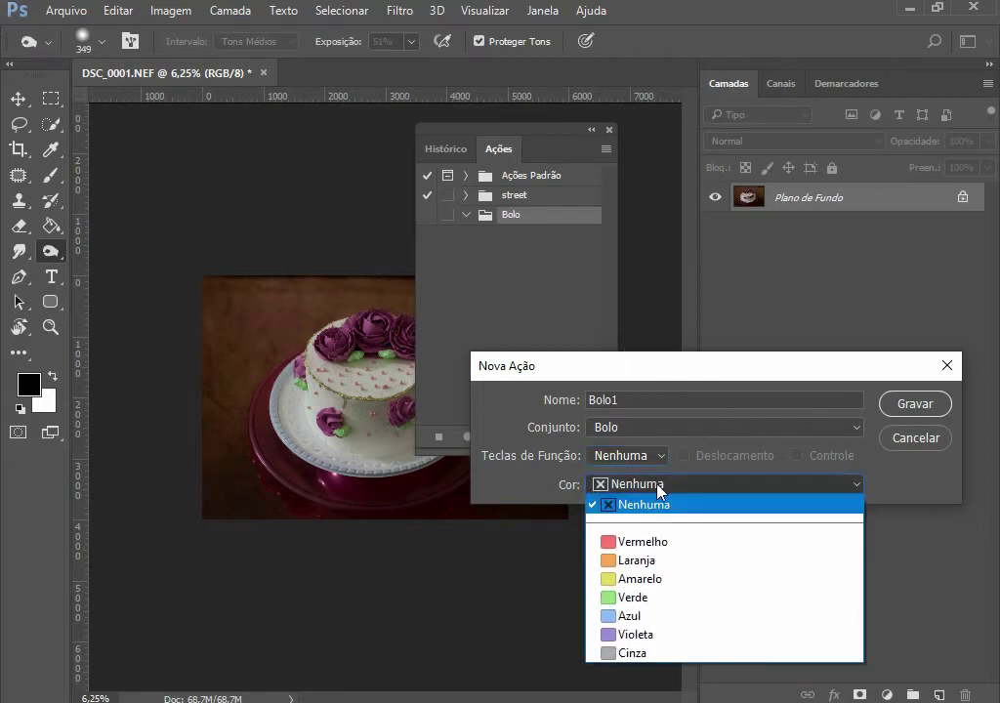
{"action": "left_click", "coordinate": [631, 544]}
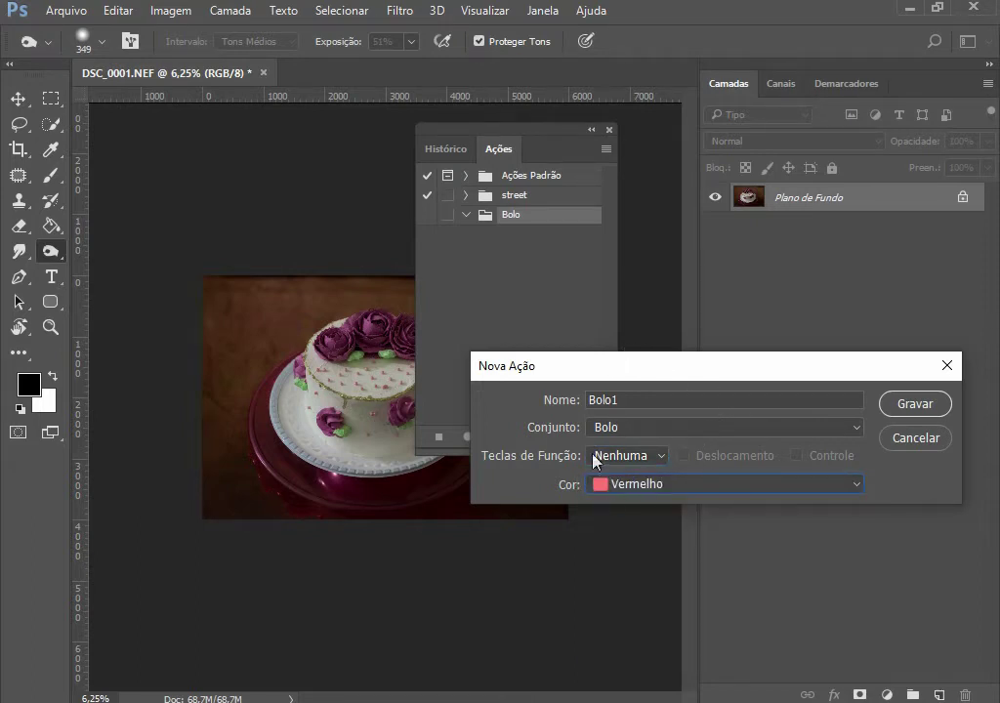
{"action": "left_click", "coordinate": [699, 494]}
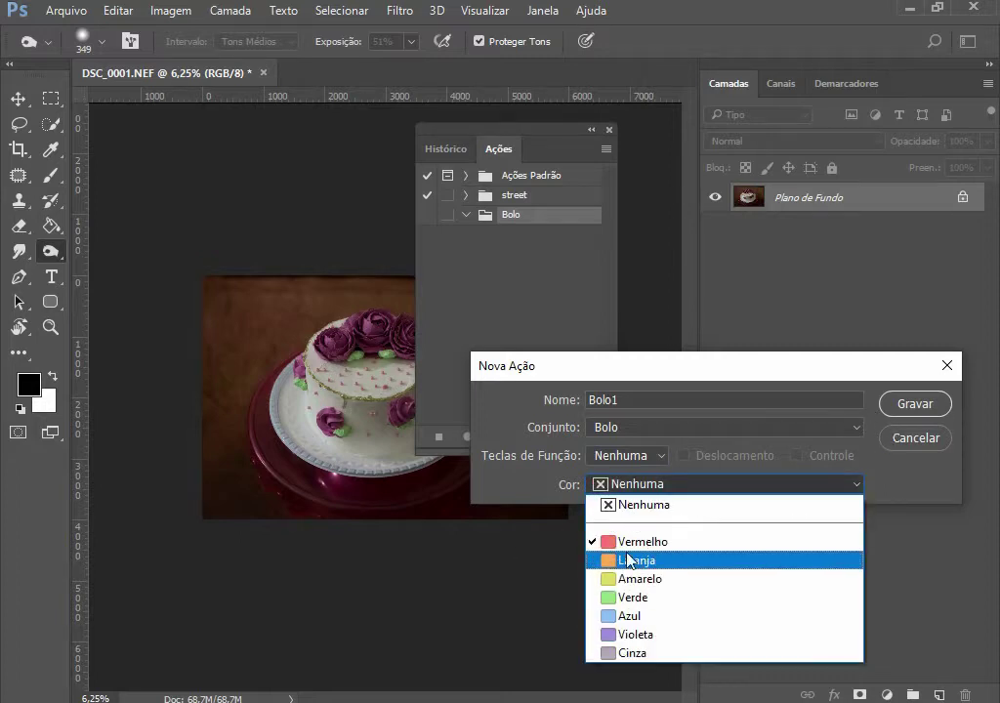
{"action": "left_click", "coordinate": [631, 540]}
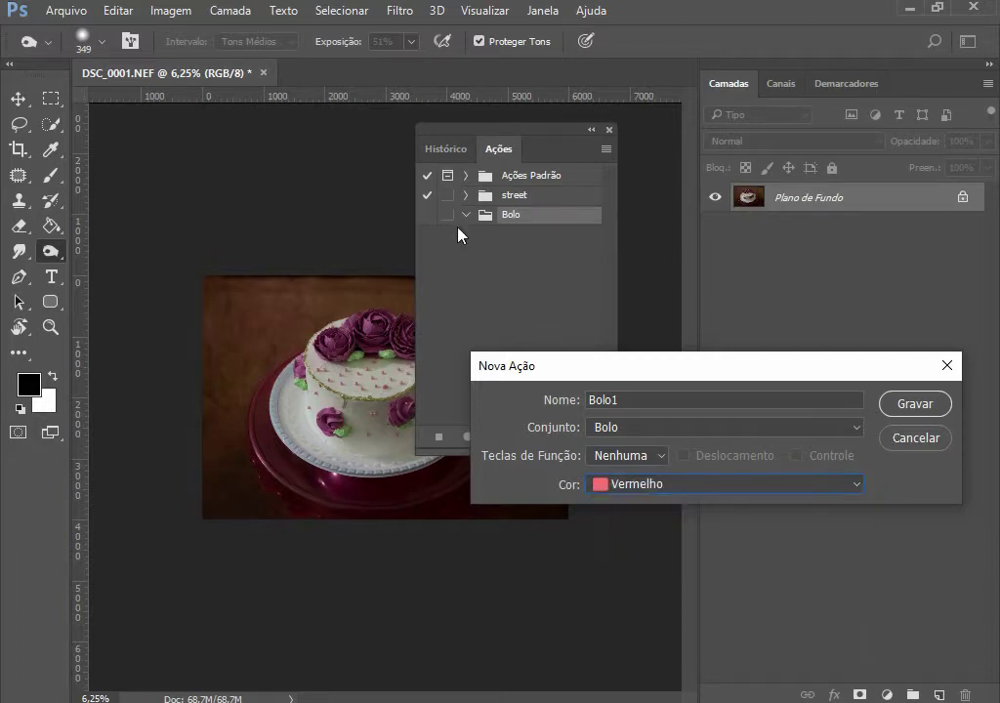
{"action": "left_click", "coordinate": [917, 406]}
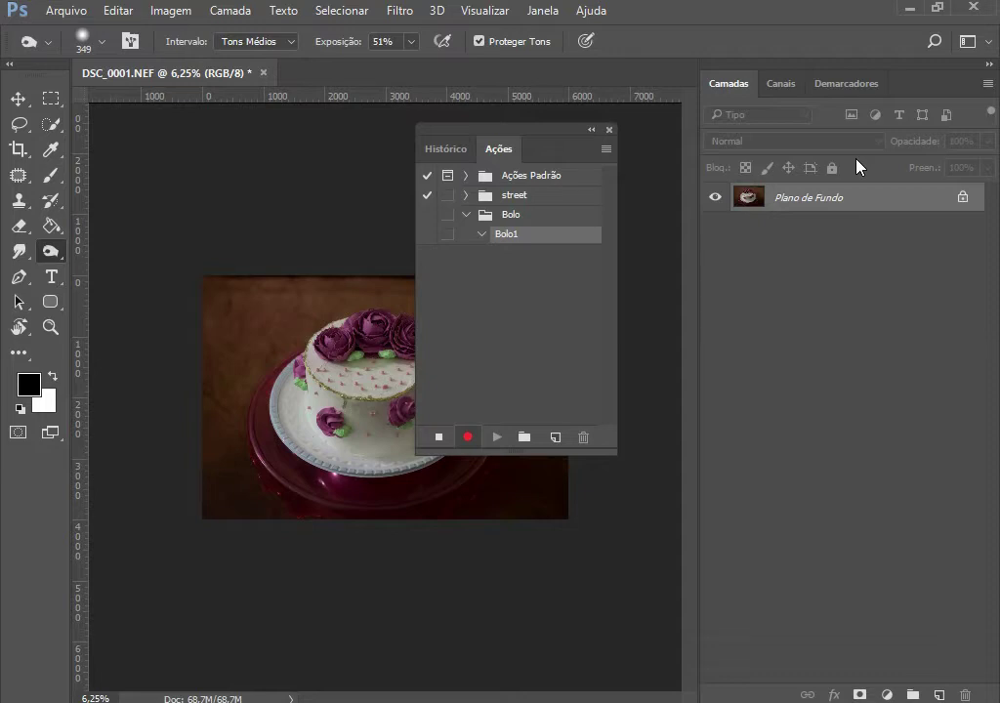
Step: Duplicate the background layer and add a Brightness/Contrast adjustment clipped to the copy, with brightness 65
{"action": "key", "text": "ctrl+j"}
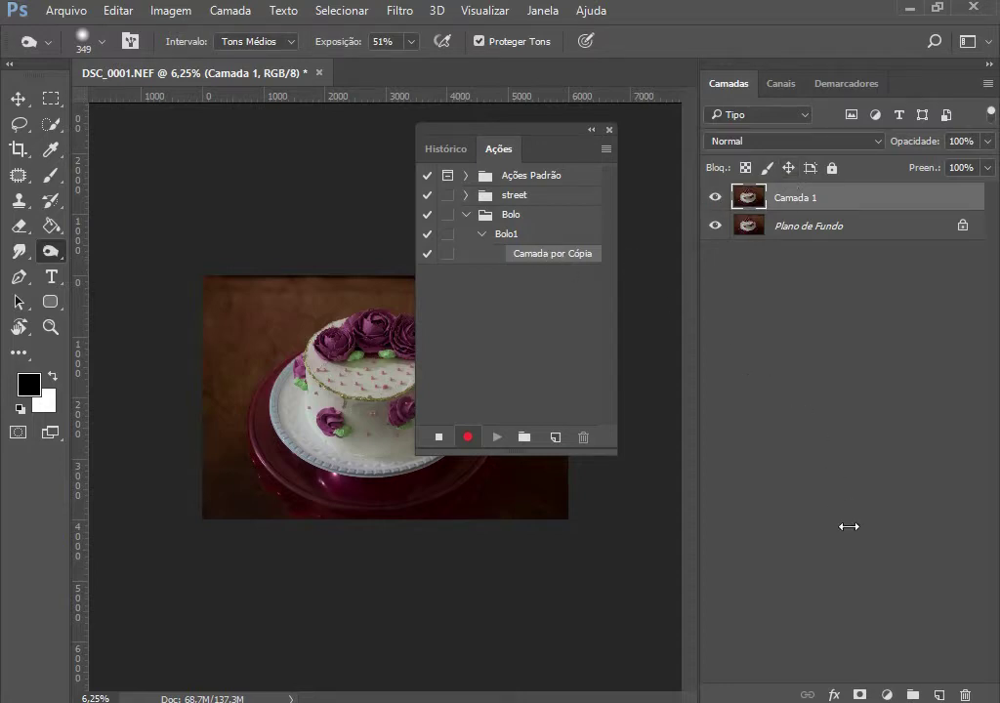
{"action": "left_click", "coordinate": [885, 692]}
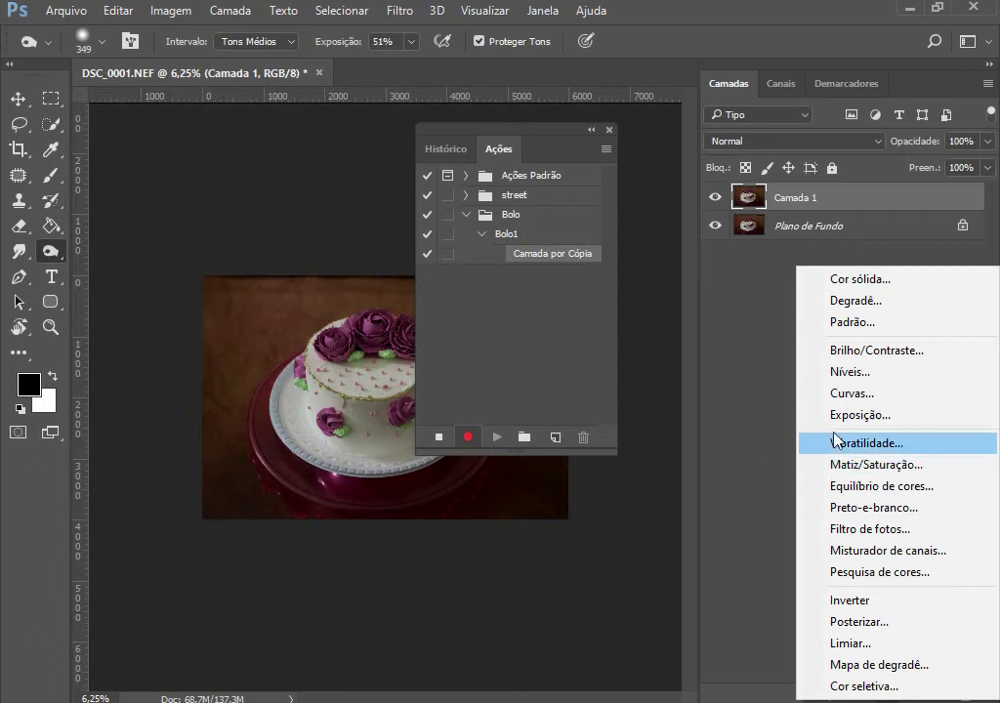
{"action": "left_click", "coordinate": [864, 350]}
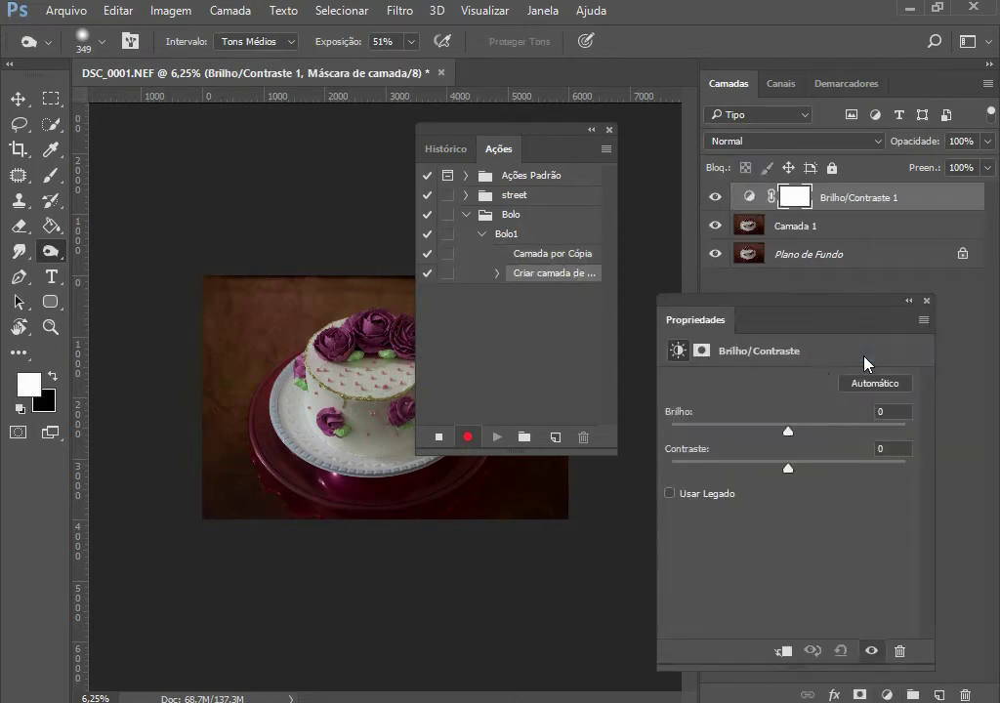
{"action": "left_click_drag", "start_coordinate": [789, 431], "coordinate": [841, 436]}
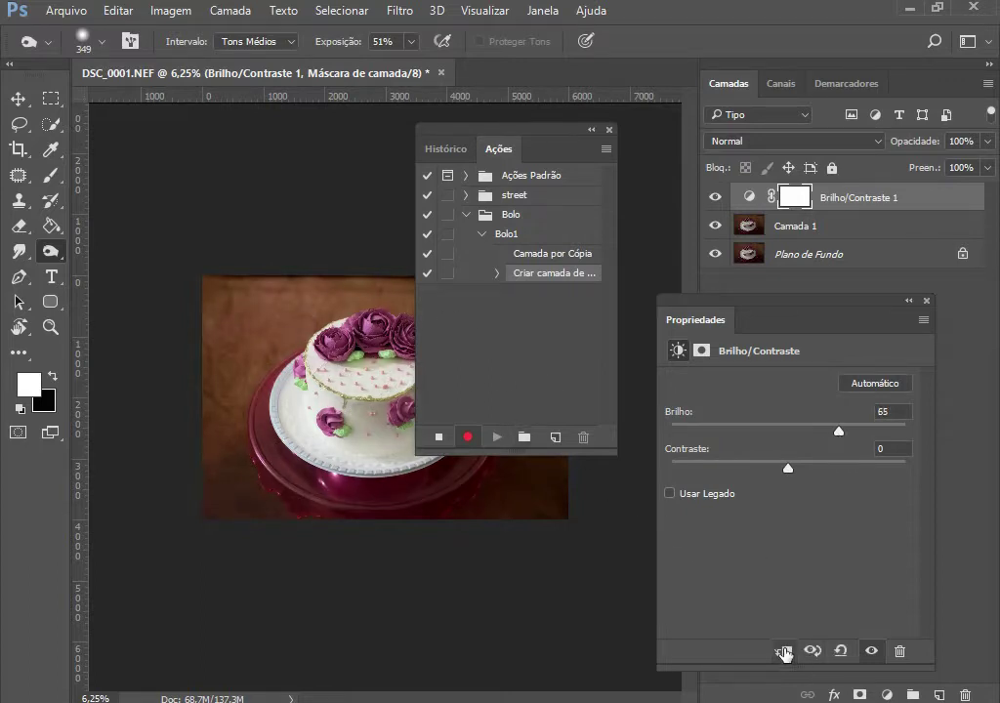
{"action": "left_click", "coordinate": [783, 651]}
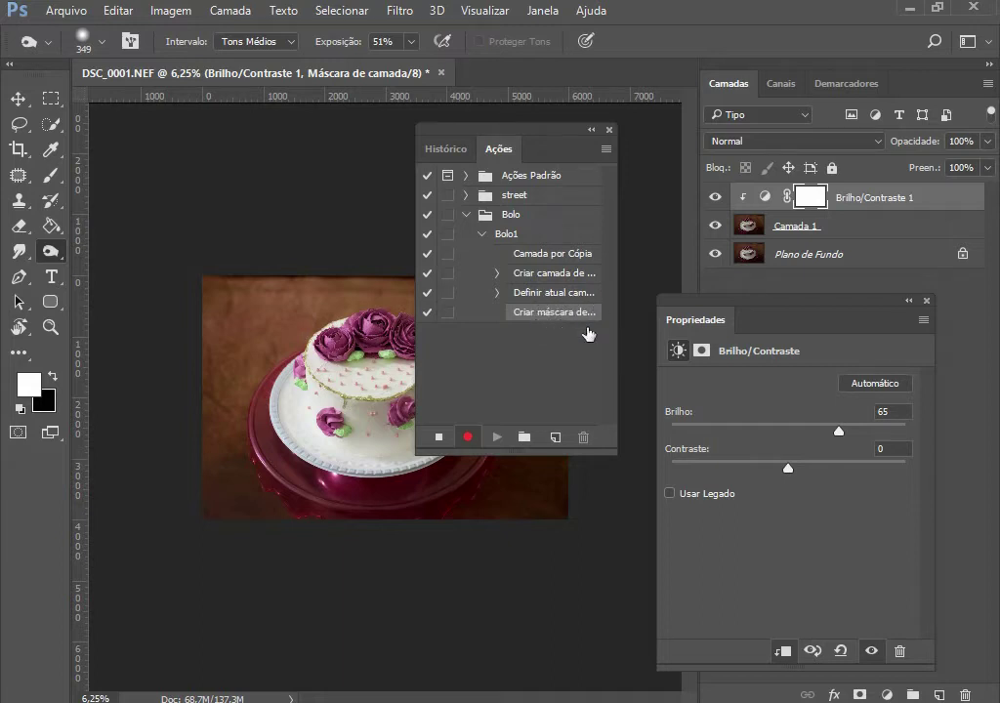
{"action": "left_click", "coordinate": [909, 302]}
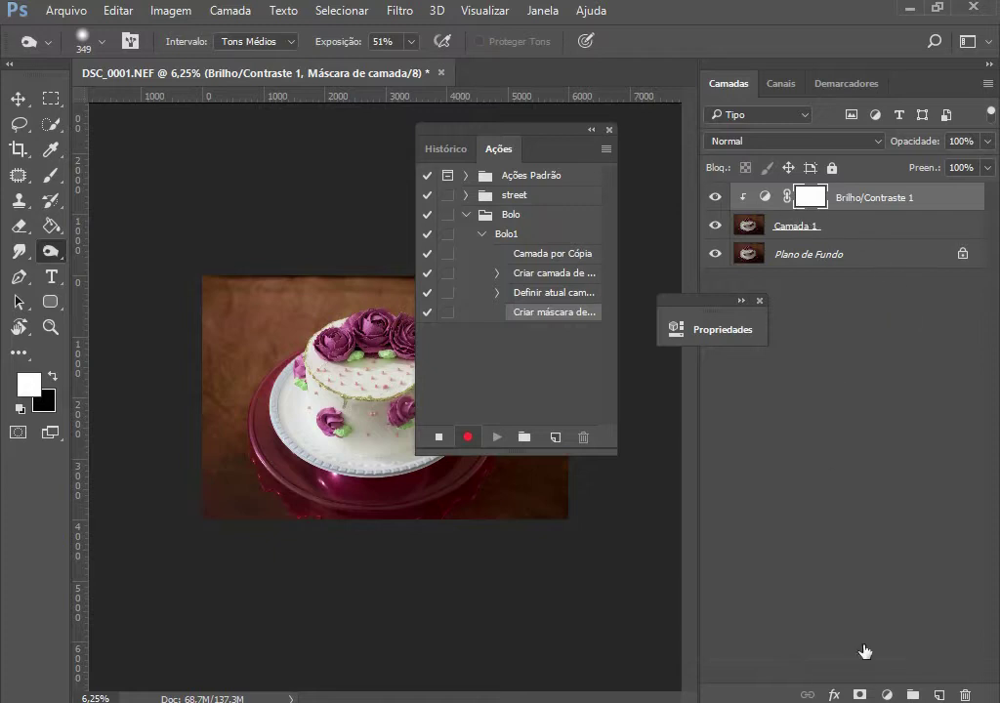
Step: Add a Color Balance adjustment layer with midtones of -5 cyan-red, -20 magenta-green and +11 yellow-blue
{"action": "left_click", "coordinate": [887, 695]}
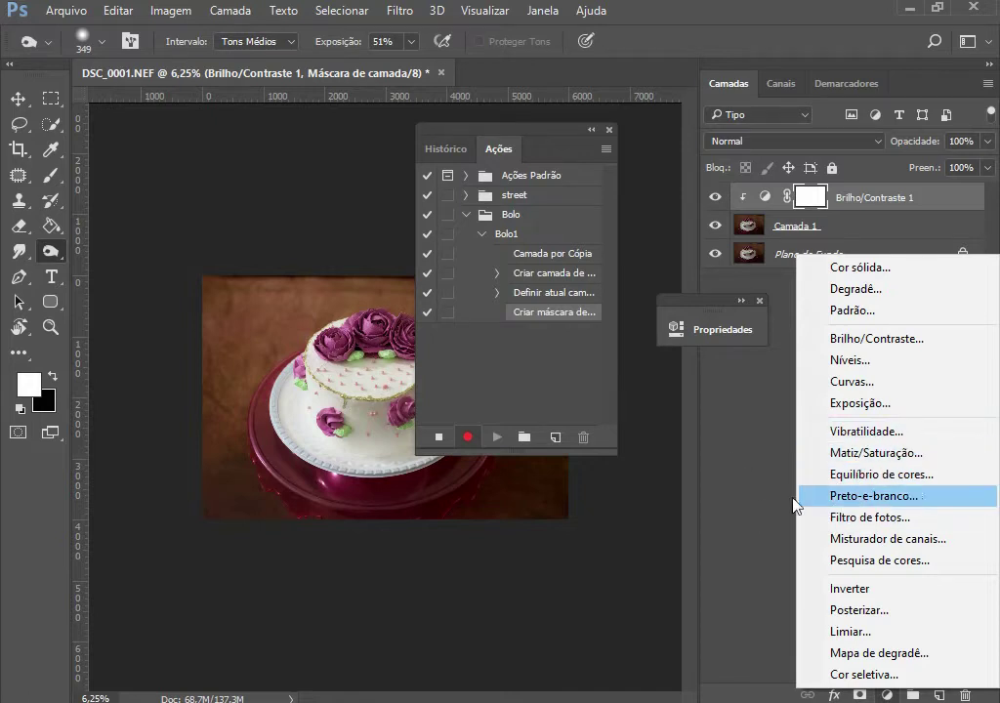
{"action": "left_click", "coordinate": [837, 474]}
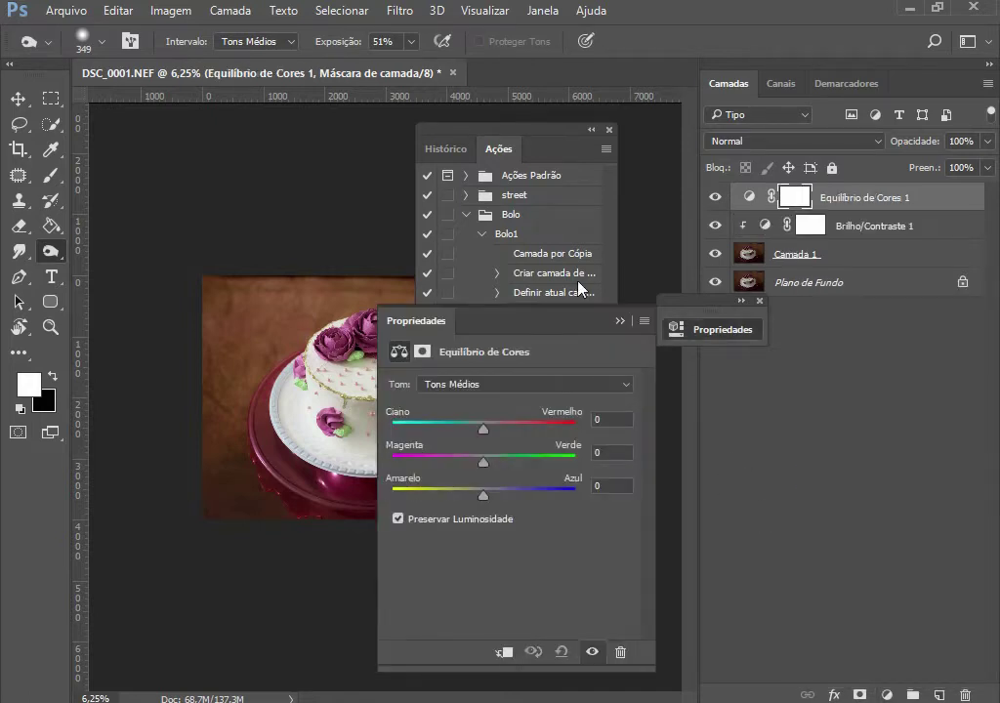
{"action": "left_click_drag", "start_coordinate": [531, 332], "coordinate": [797, 346]}
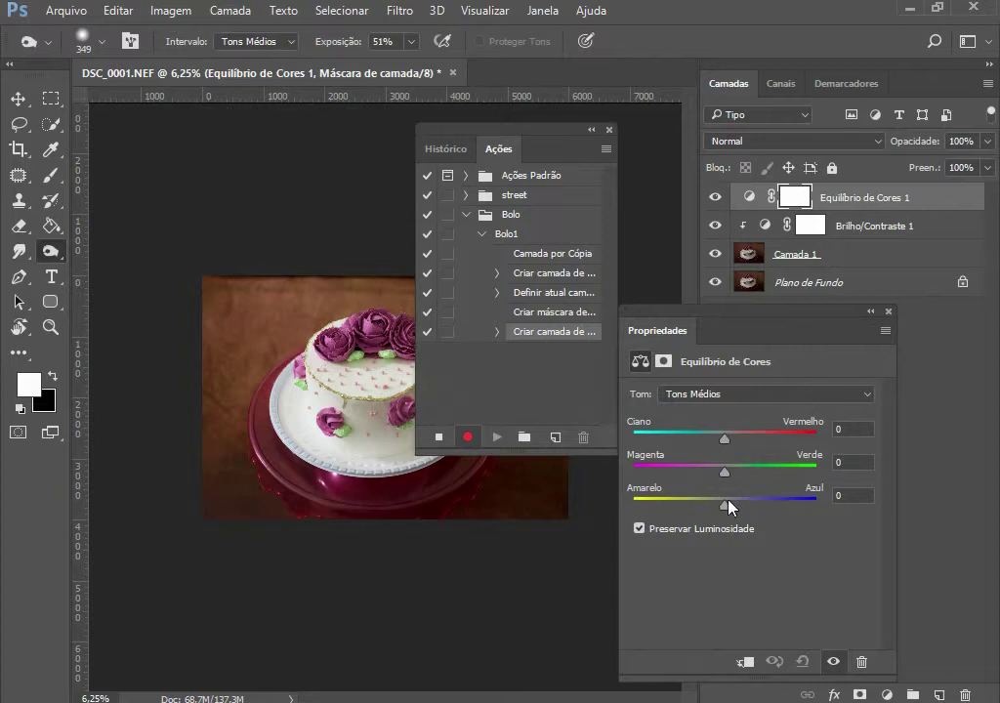
{"action": "left_click_drag", "start_coordinate": [729, 505], "coordinate": [741, 447]}
{"action": "left_click_drag", "start_coordinate": [711, 471], "coordinate": [706, 470]}
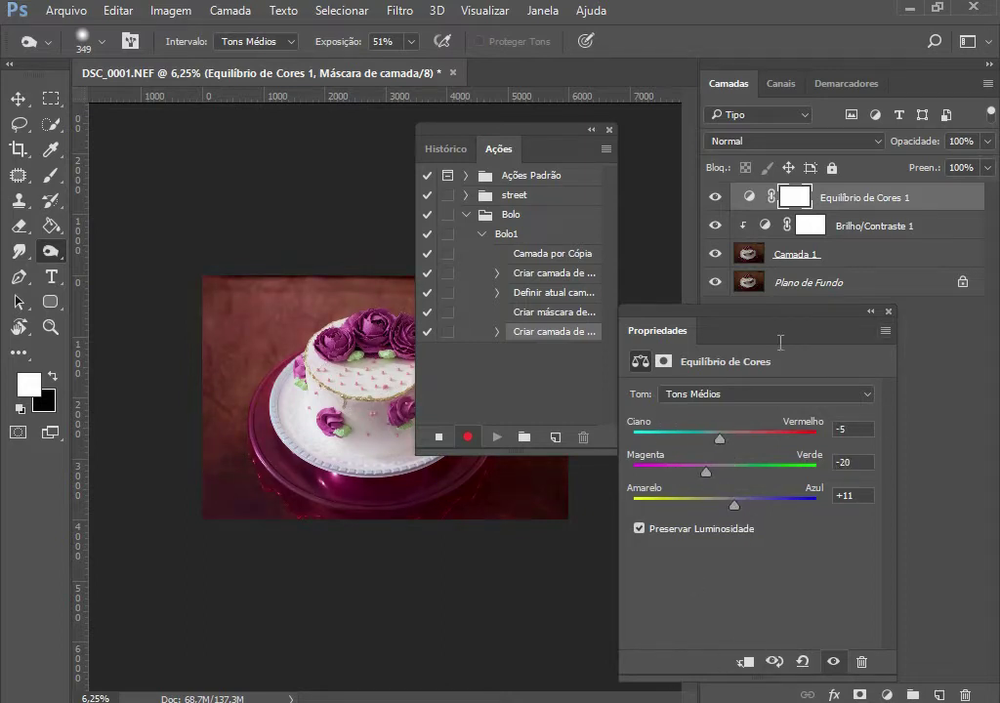
Step: Clip the Color Balance adjustment to the layer below, collapse its properties and stop recording the action
{"action": "left_click", "coordinate": [746, 663]}
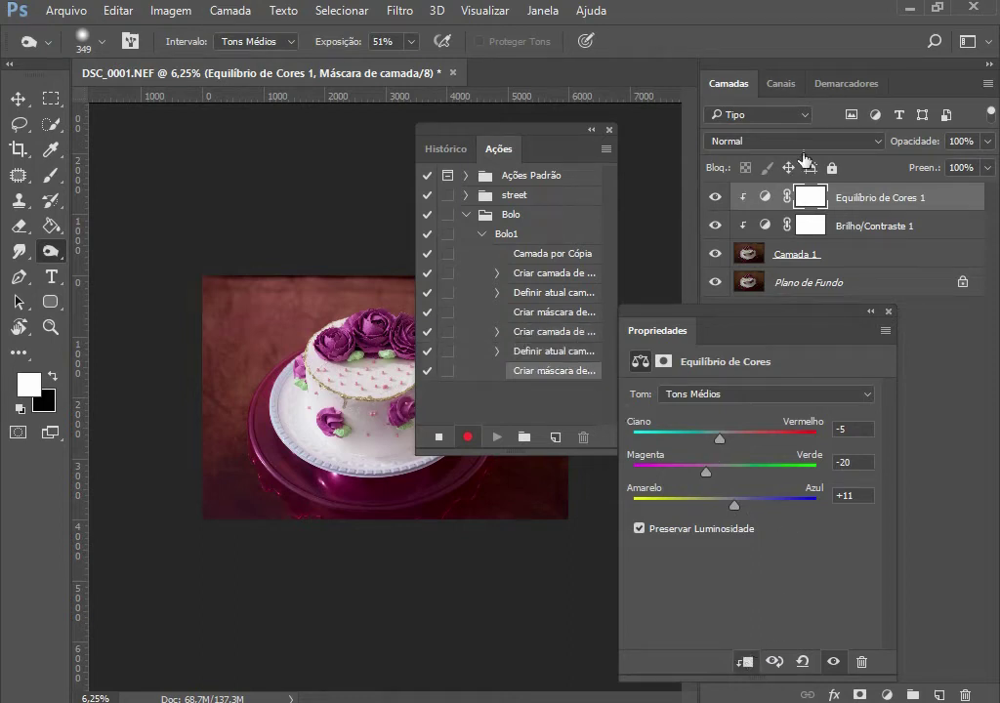
{"action": "left_click", "coordinate": [871, 312]}
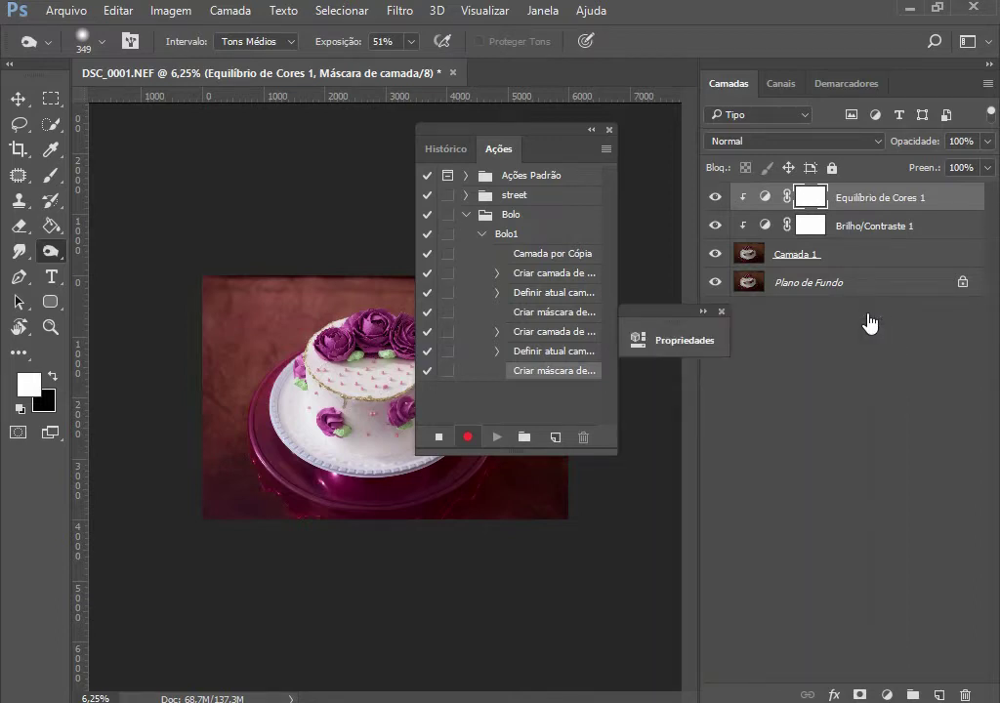
{"action": "left_click", "coordinate": [439, 437]}
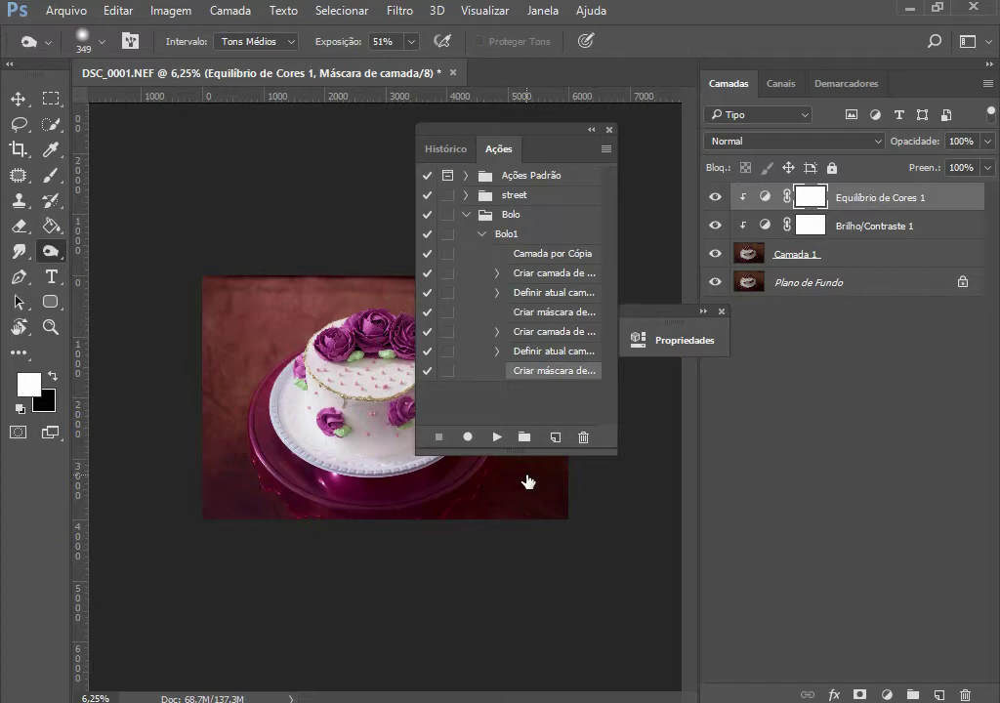
Step: Switch to File Explorer and open DSC_0002.NEF from the 100D5200 folder in Photoshop's Camera Raw
{"action": "key", "text": "alt+Tab"}
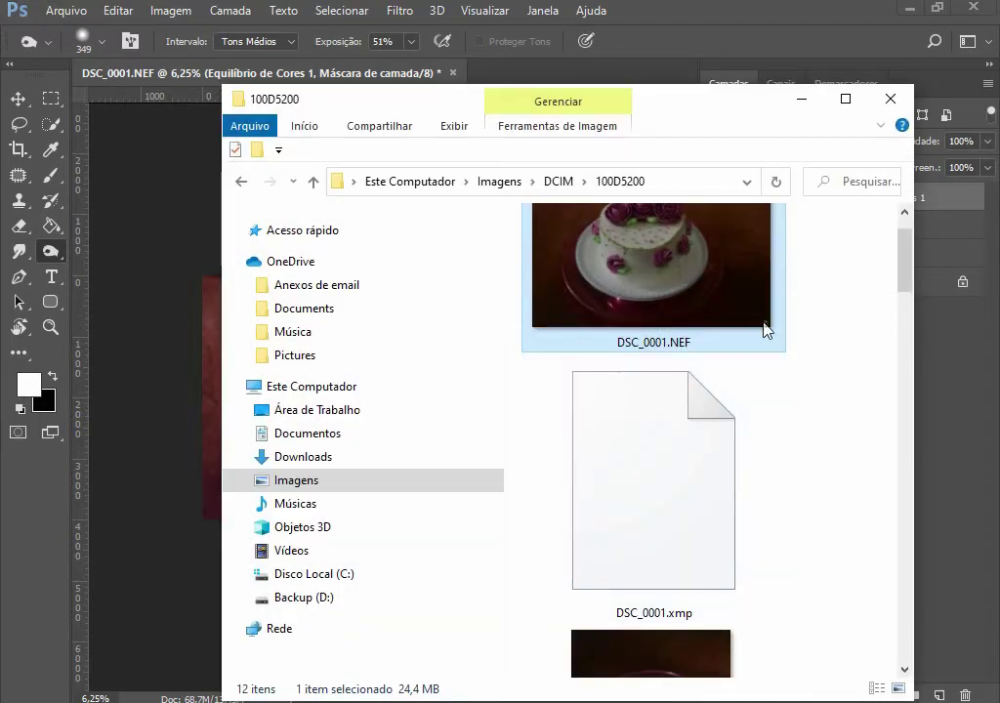
{"action": "scroll", "coordinate": [764, 326], "scroll_direction": "down", "scroll_amount": 1}
{"action": "scroll", "coordinate": [775, 338], "scroll_direction": "down", "scroll_amount": 2}
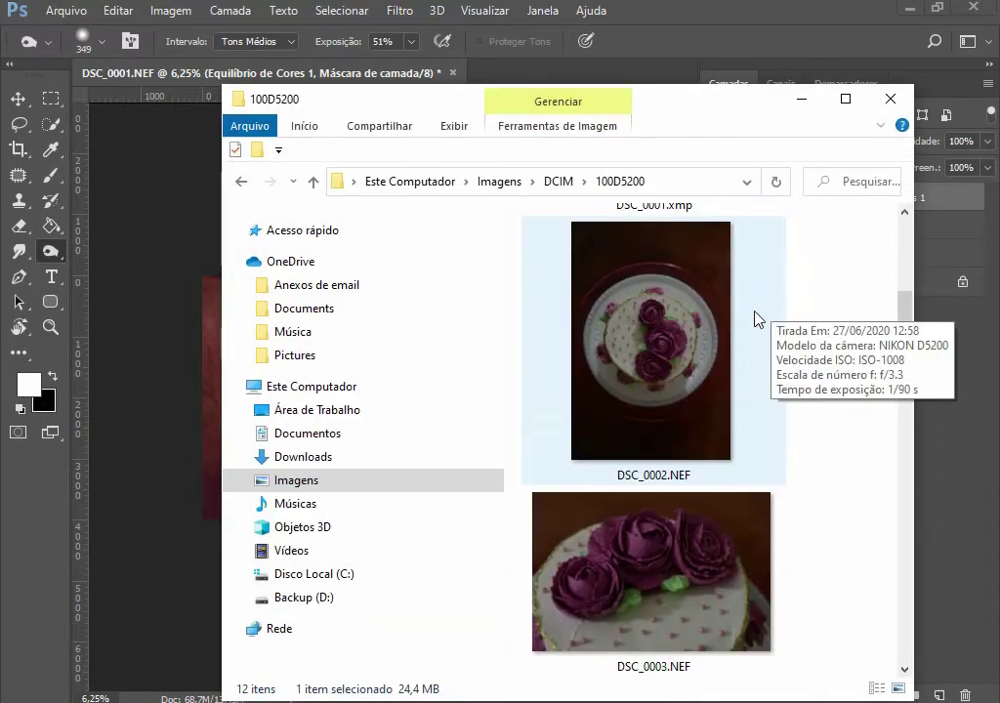
{"action": "left_click_drag", "start_coordinate": [683, 119], "coordinate": [811, 150]}
{"action": "left_click_drag", "start_coordinate": [799, 346], "coordinate": [546, 76]}
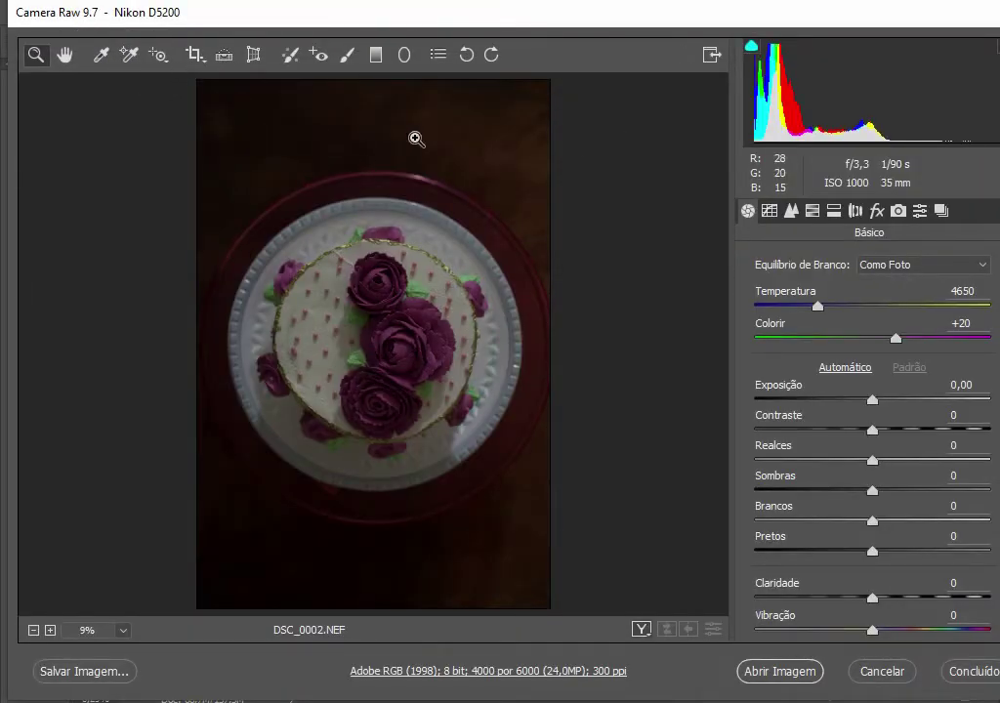
{"action": "left_click", "coordinate": [195, 54]}
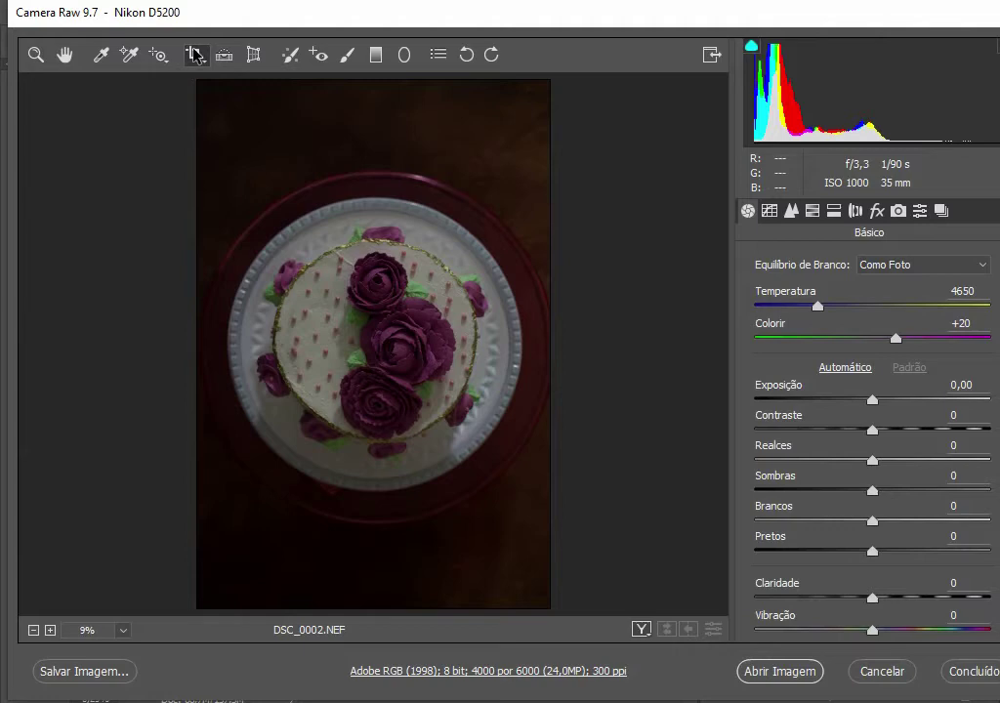
{"action": "left_click", "coordinate": [196, 57]}
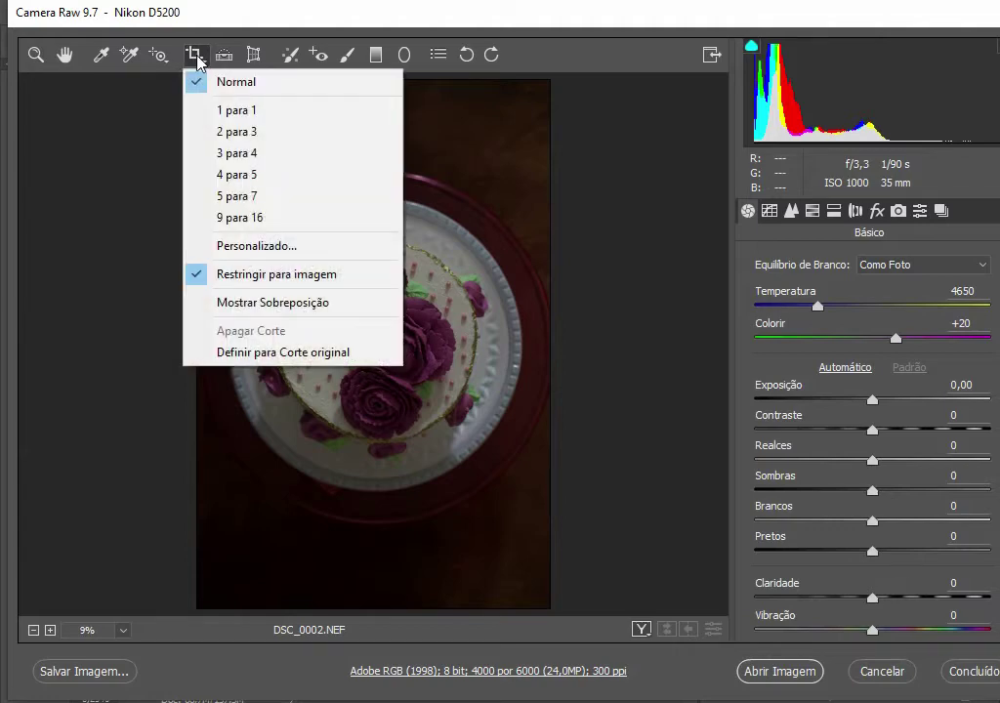
{"action": "left_click", "coordinate": [197, 59]}
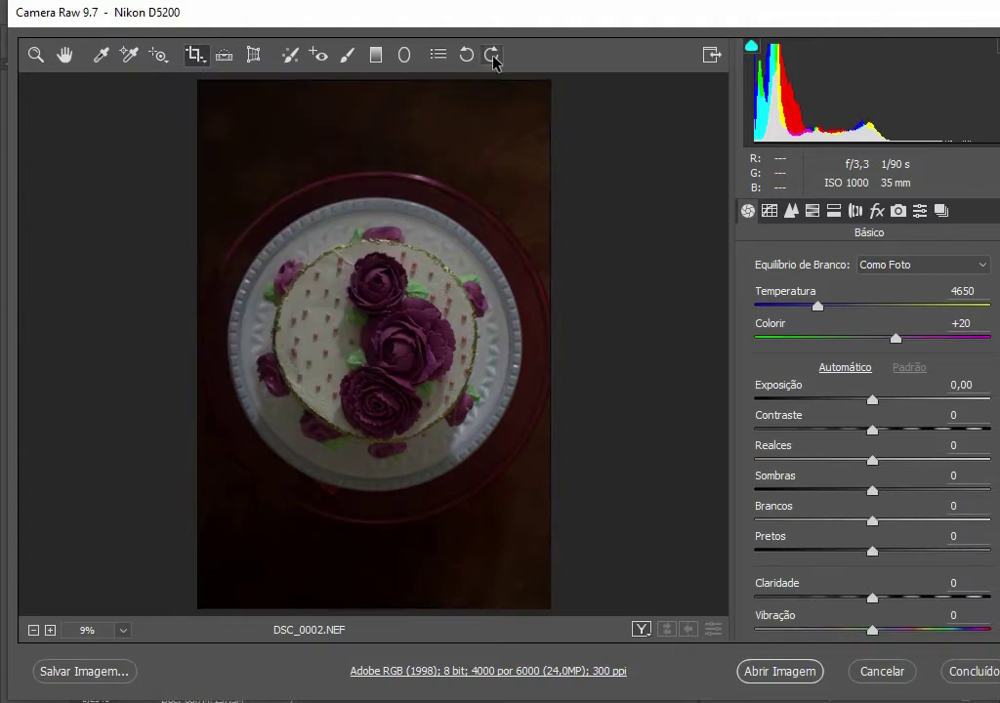
Step: Rotate the photo clockwise by three quarter turns to landscape orientation
{"action": "left_click", "coordinate": [492, 58]}
{"action": "left_click", "coordinate": [493, 55]}
{"action": "left_click", "coordinate": [493, 56]}
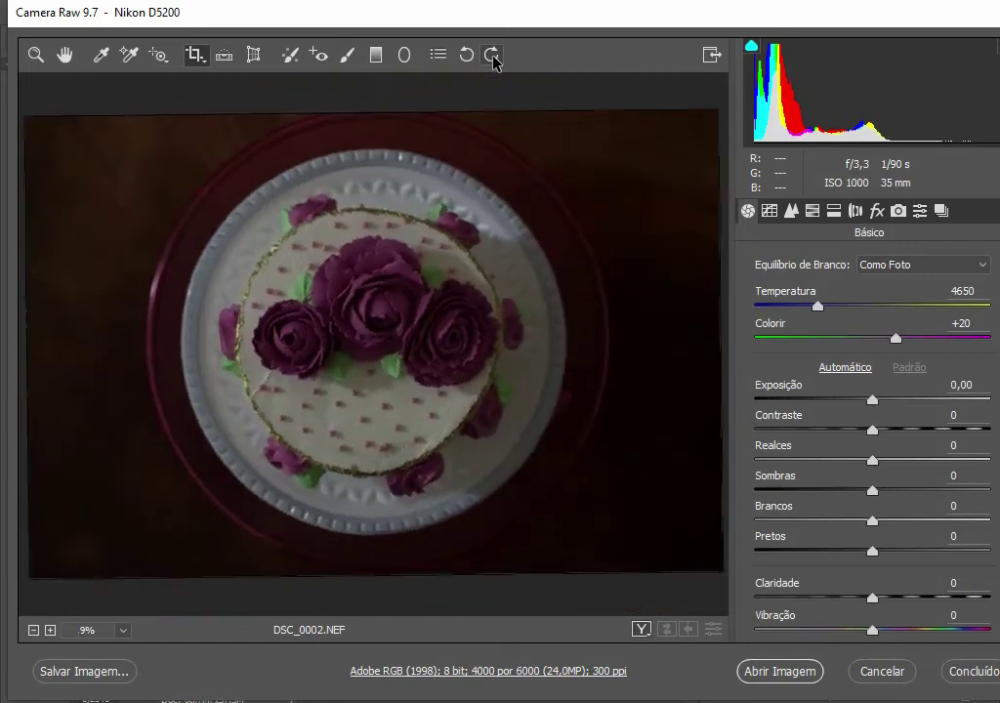
Step: Set the exposure of DSC_0002.NEF to +0.75 and open the image for editing
{"action": "left_click", "coordinate": [873, 402]}
{"action": "left_click_drag", "start_coordinate": [873, 403], "coordinate": [890, 409]}
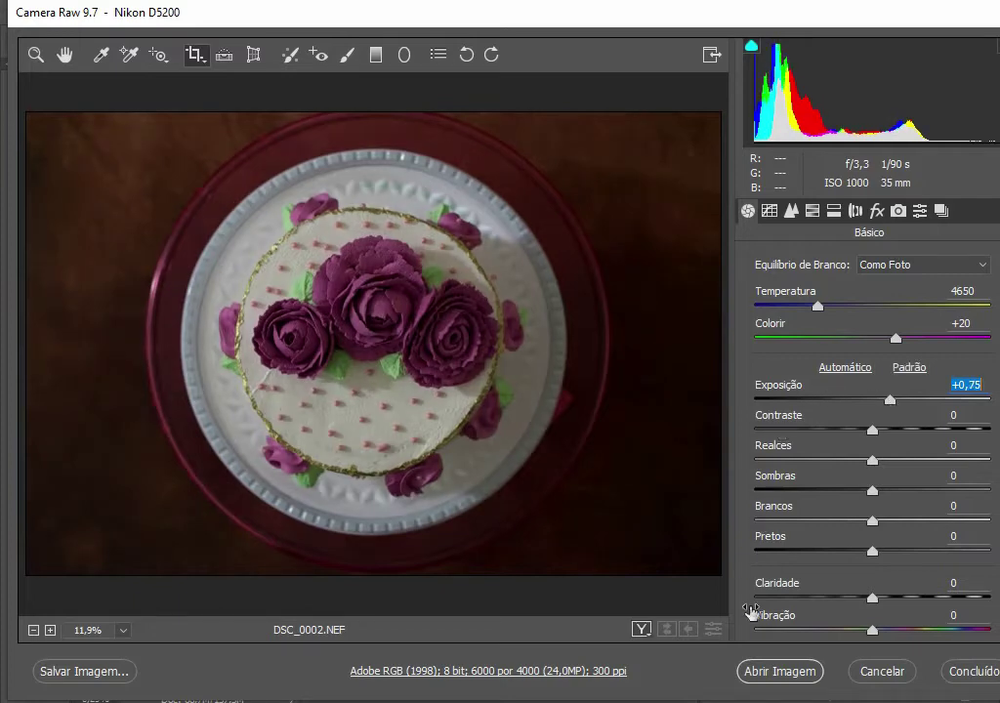
{"action": "left_click", "coordinate": [771, 674]}
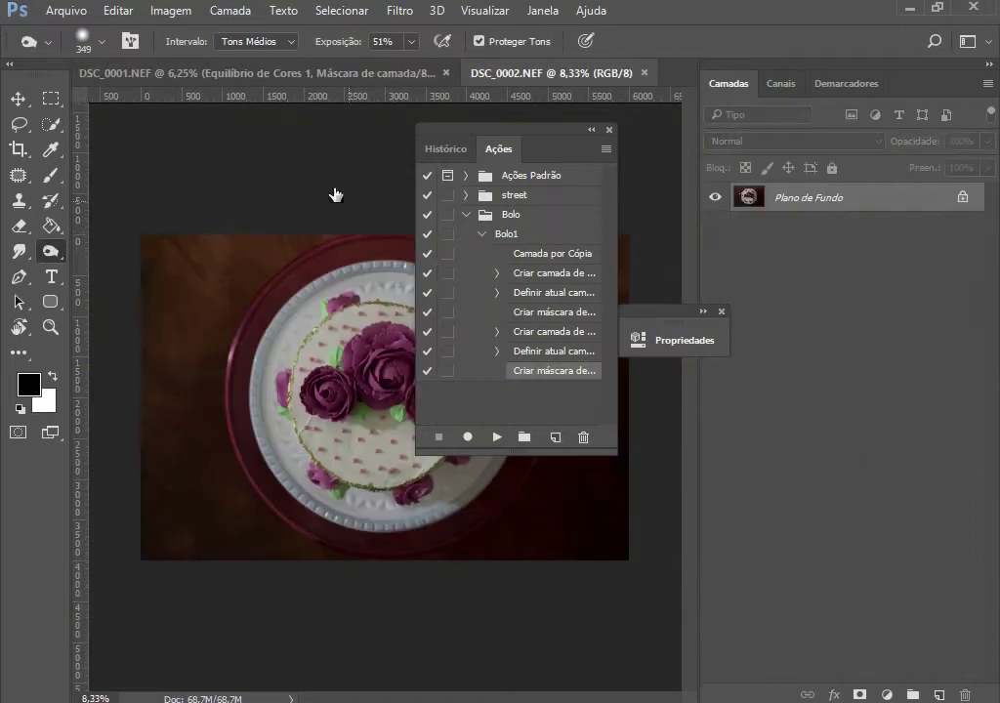
Step: Compare the edited DSC_0001.NEF with the unedited DSC_0002.NEF
{"action": "left_click", "coordinate": [314, 73]}
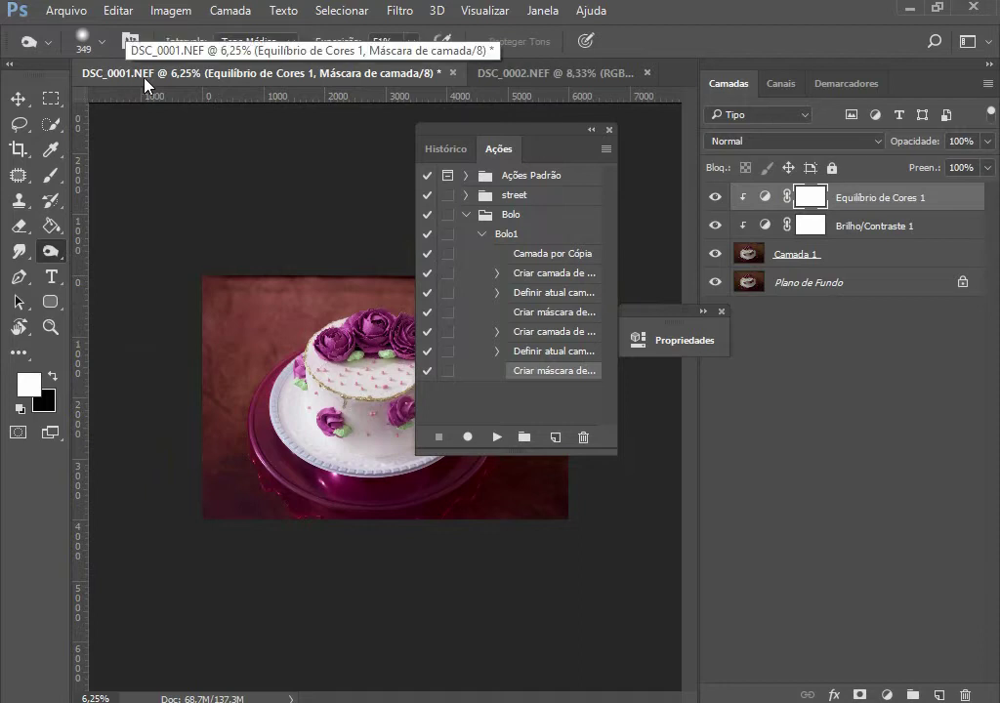
{"action": "left_click", "coordinate": [524, 75]}
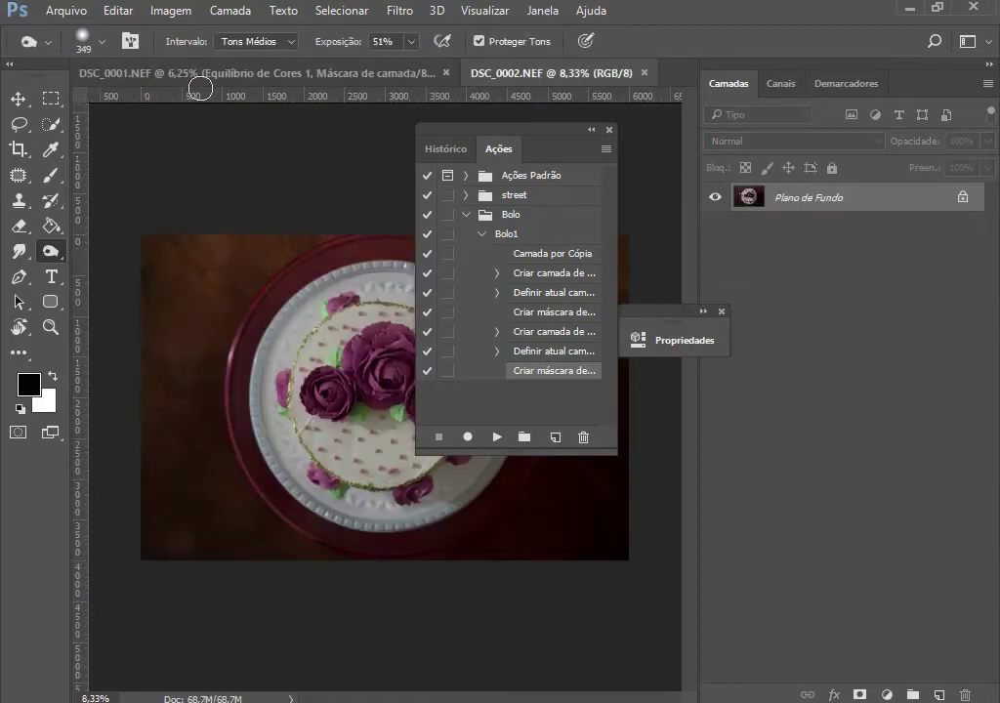
{"action": "left_click", "coordinate": [115, 72]}
{"action": "key", "text": "x"}
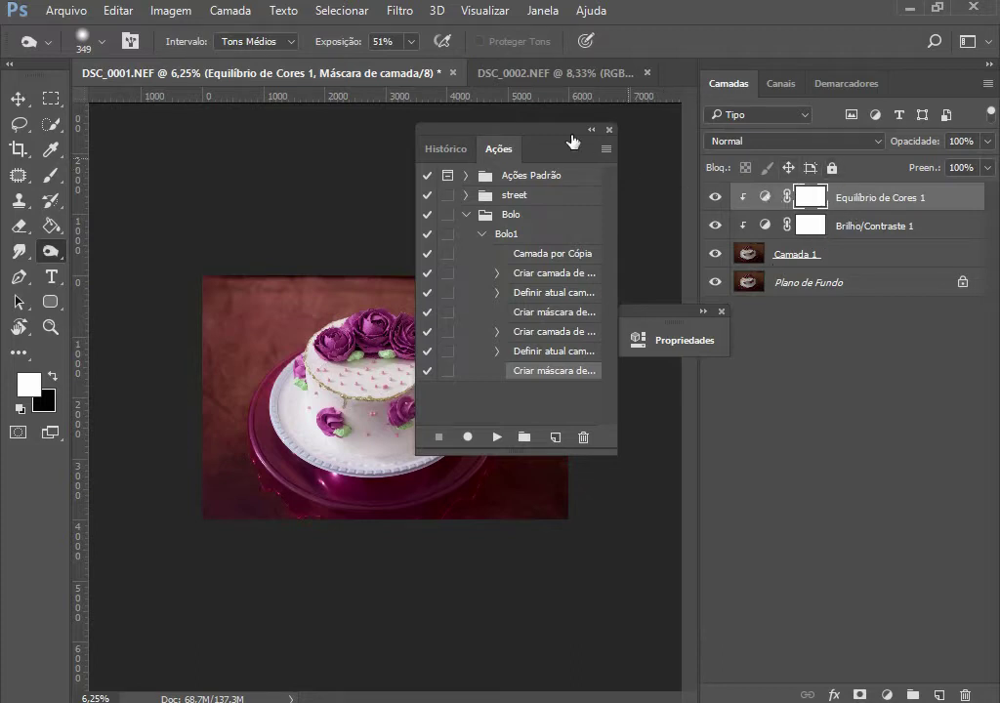
Step: Run the whole Bolo1 action on DSC_0002.NEF
{"action": "left_click", "coordinate": [554, 74]}
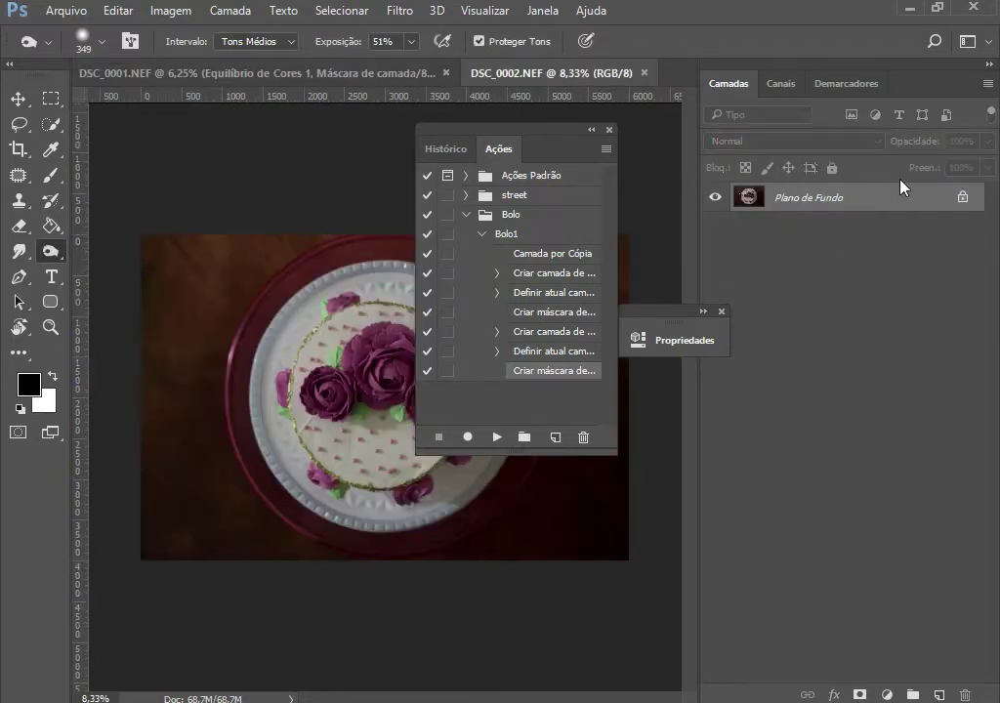
{"action": "left_click", "coordinate": [508, 236]}
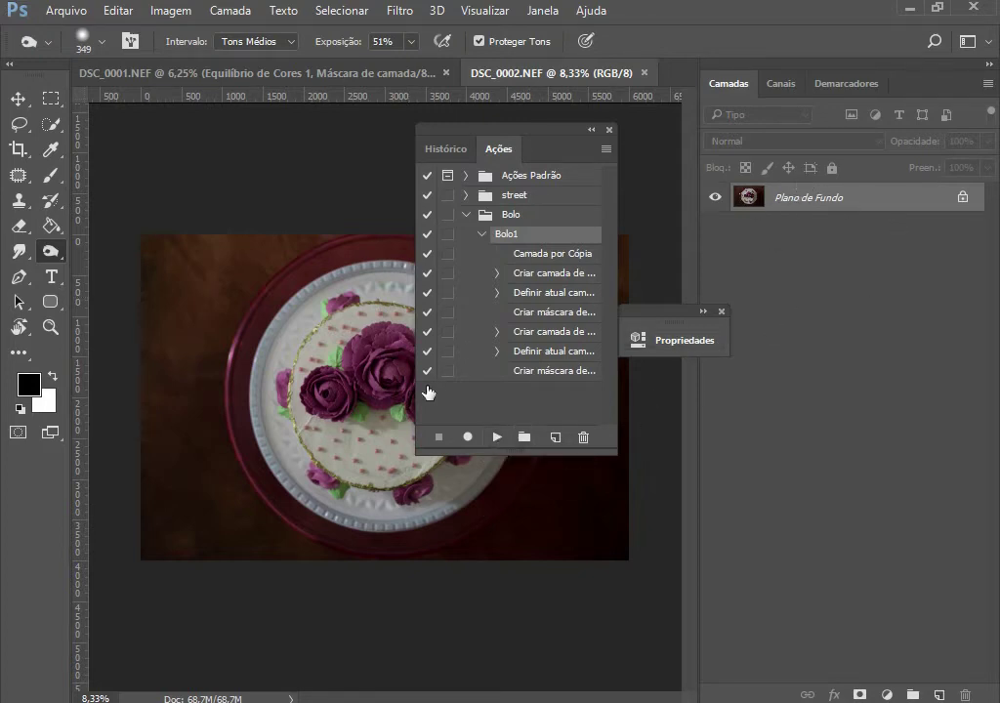
{"action": "left_click", "coordinate": [498, 439]}
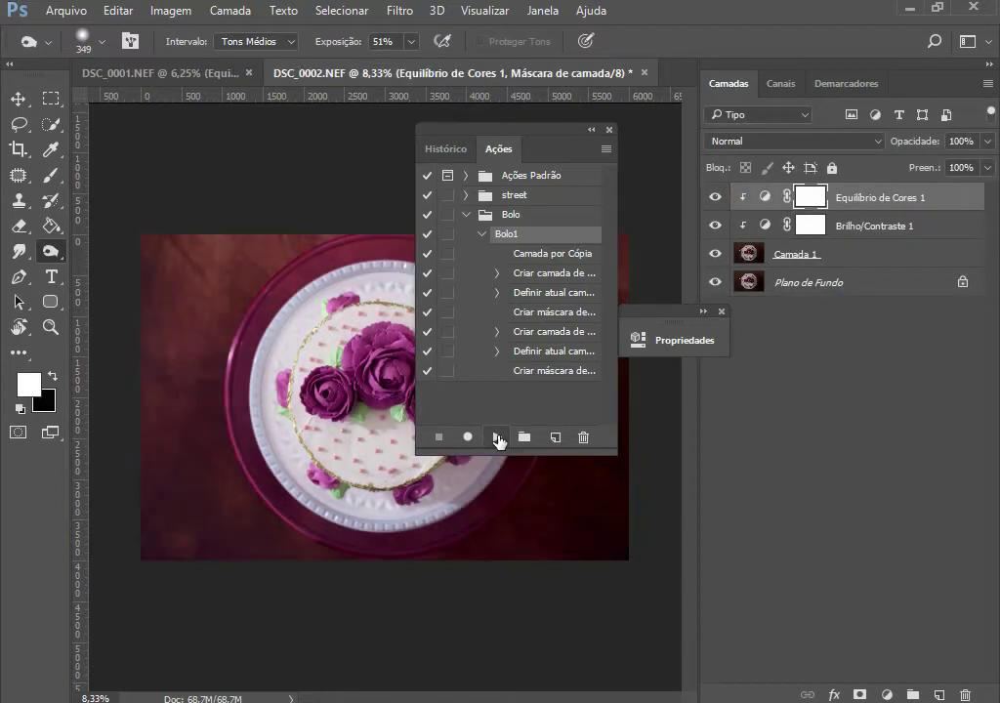
Step: Compare the action's result on DSC_0002.NEF with the adjusted DSC_0001.NEF
{"action": "left_click", "coordinate": [197, 74]}
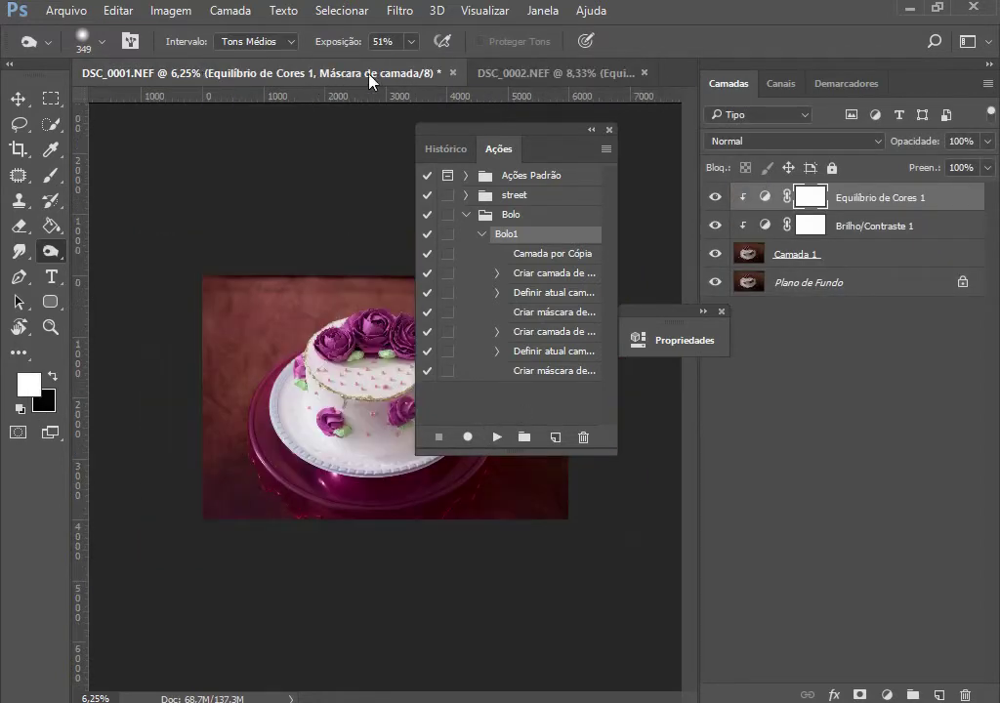
{"action": "left_click", "coordinate": [491, 74]}
{"action": "left_click", "coordinate": [208, 76]}
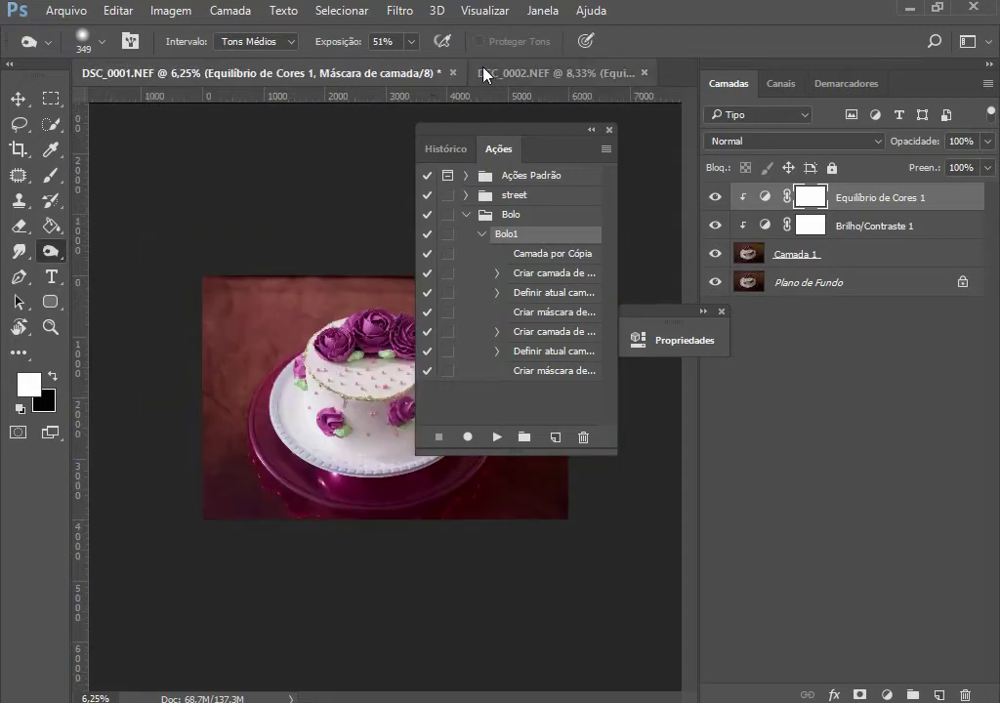
{"action": "left_click", "coordinate": [515, 73]}
Step: Switch to File Explorer and open DSC_0003.NEF from the 100D5200 folder in Photoshop's Camera Raw
{"action": "key", "text": "alt+Tab"}
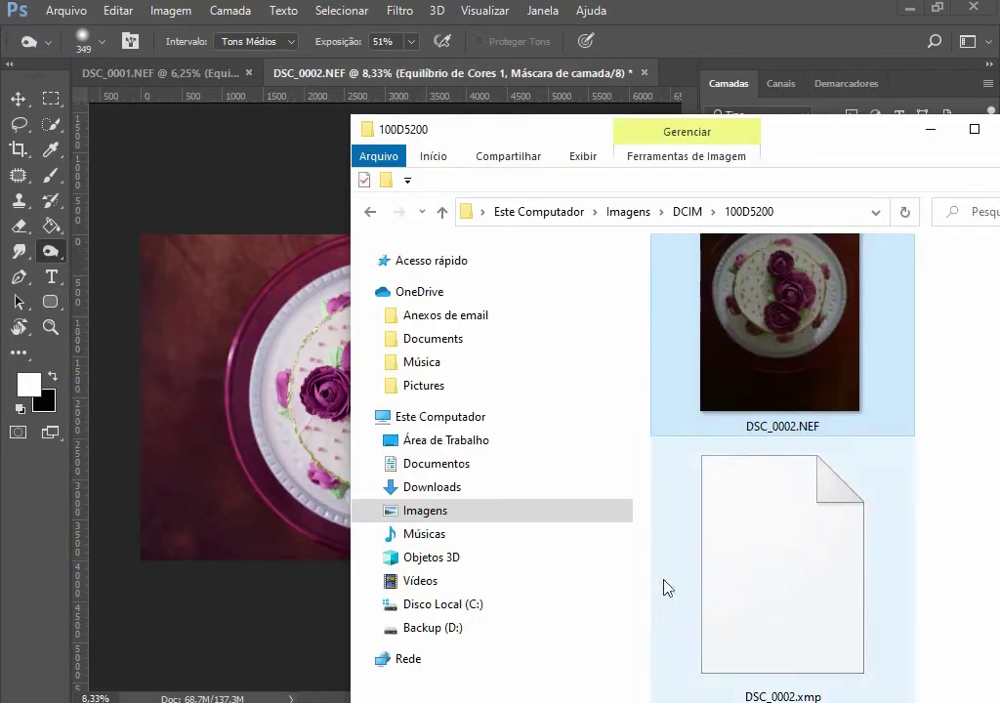
{"action": "scroll", "coordinate": [790, 404], "scroll_direction": "down", "scroll_amount": 2}
{"action": "scroll", "coordinate": [791, 408], "scroll_direction": "down", "scroll_amount": 2}
{"action": "left_click_drag", "start_coordinate": [787, 424], "coordinate": [670, 74]}
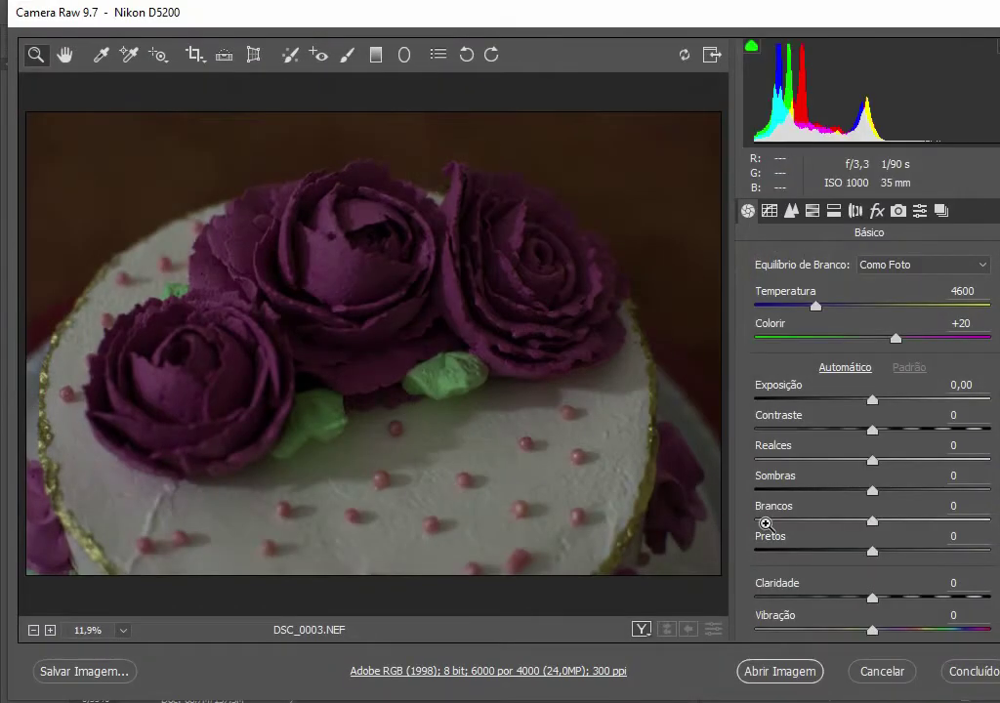
Step: Raise the exposure of DSC_0003.NEF slightly and apply the Bolo1 action to the opened photo
{"action": "left_click_drag", "start_coordinate": [880, 398], "coordinate": [886, 415]}
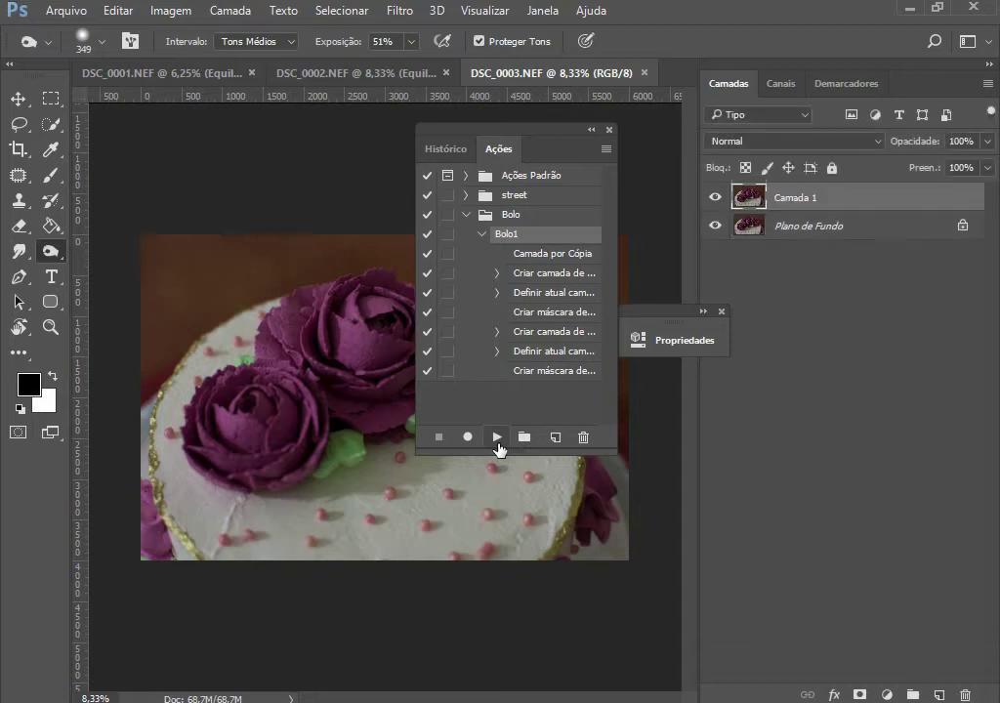
{"action": "left_click", "coordinate": [497, 439]}
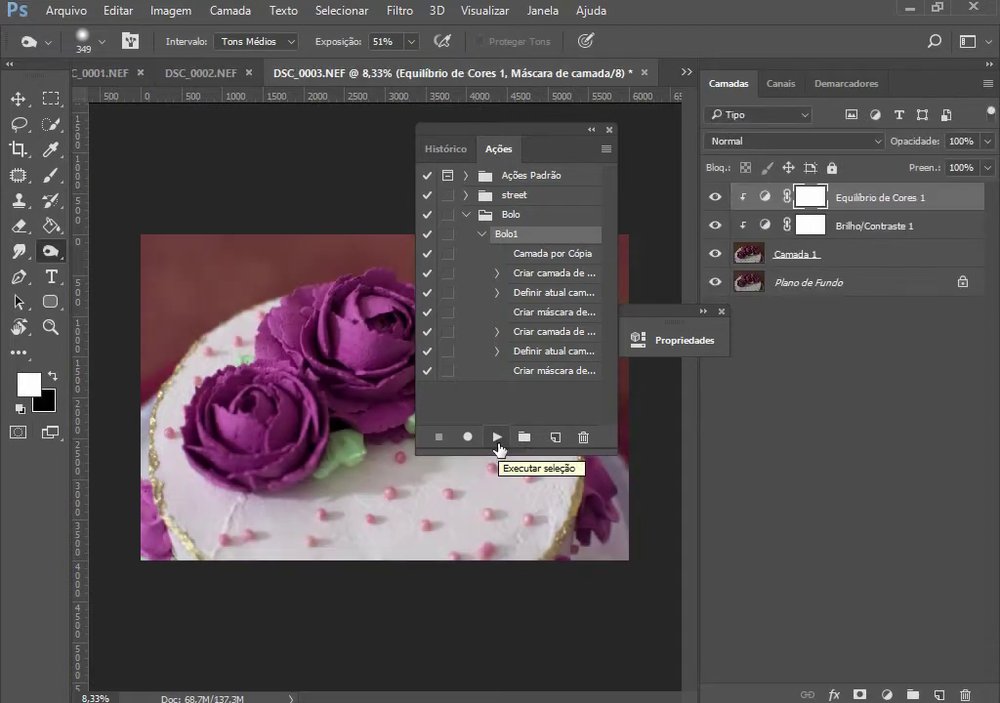
Step: Collapse the recorded commands of the Bolo1 action and move the floating Actions panel slightly upward
{"action": "left_click", "coordinate": [484, 234]}
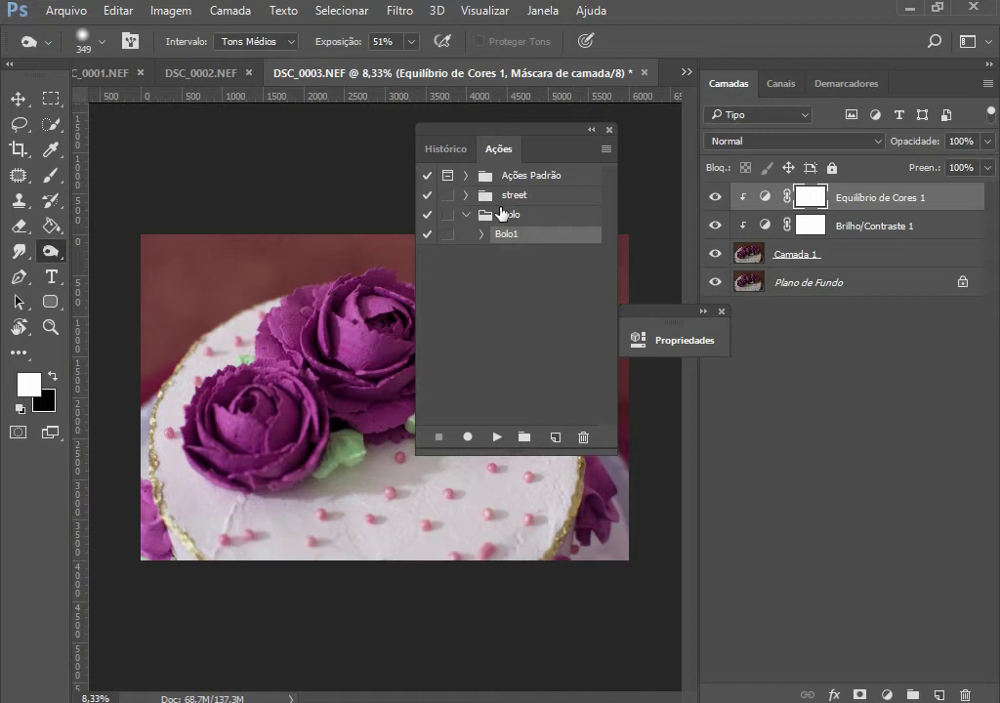
{"action": "left_click", "coordinate": [482, 236]}
{"action": "left_click", "coordinate": [482, 236]}
{"action": "left_click", "coordinate": [482, 237]}
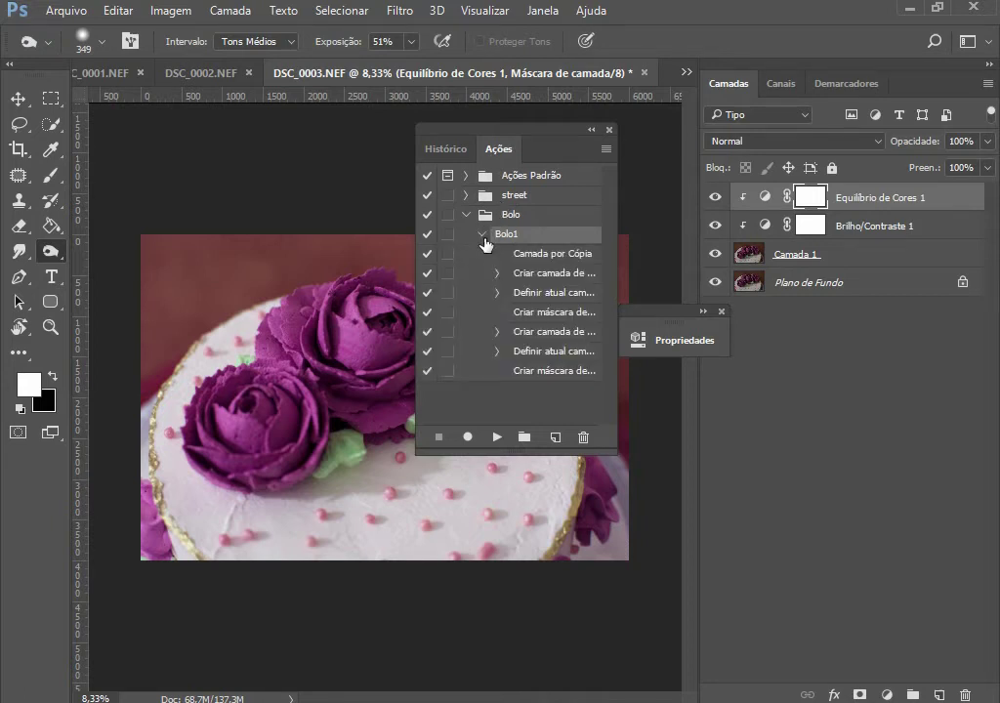
{"action": "left_click", "coordinate": [483, 237]}
{"action": "left_click_drag", "start_coordinate": [580, 145], "coordinate": [580, 134]}
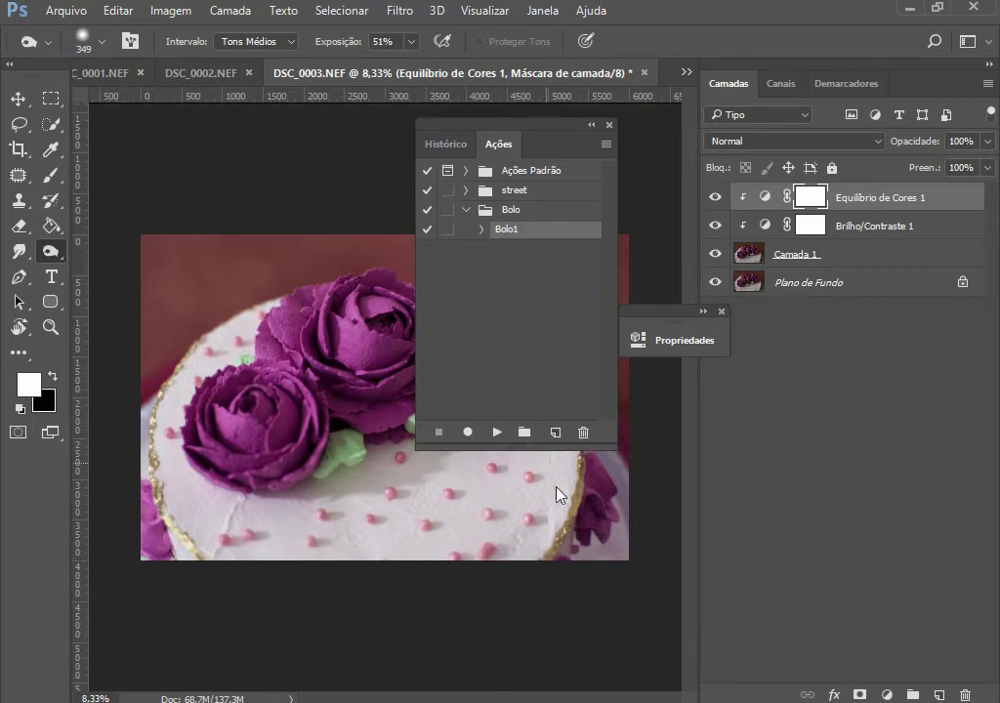
Step: Open DSC_0005.NEF from the 100D5200 folder in Camera Raw and set its exposure to +0.75
{"action": "key", "text": "alt+Tab"}
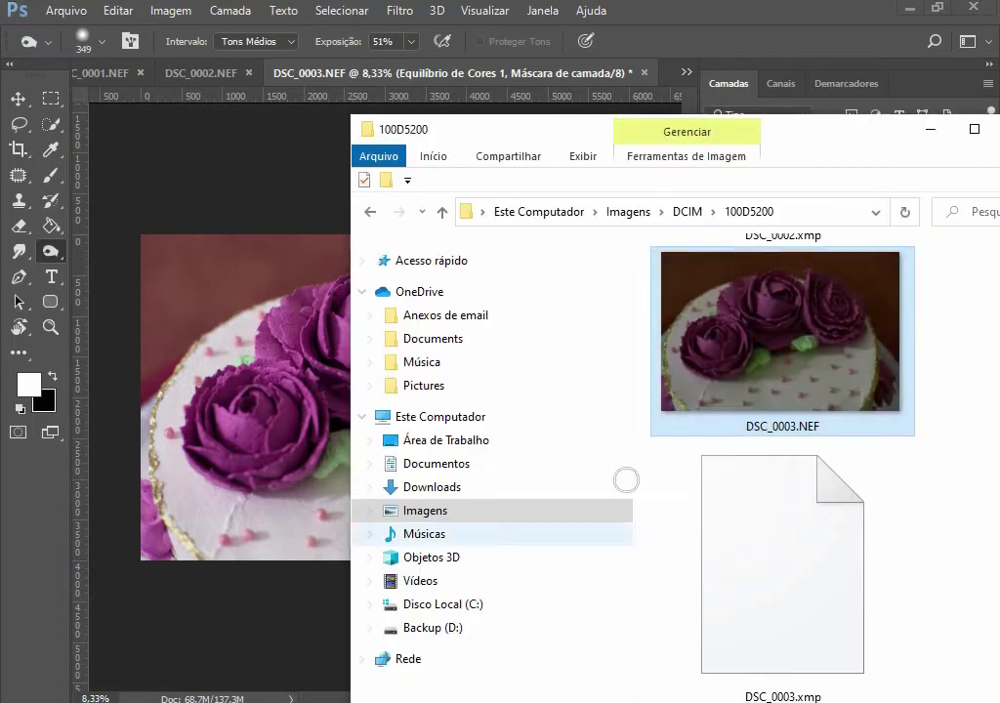
{"action": "scroll", "coordinate": [840, 418], "scroll_direction": "down", "scroll_amount": 5}
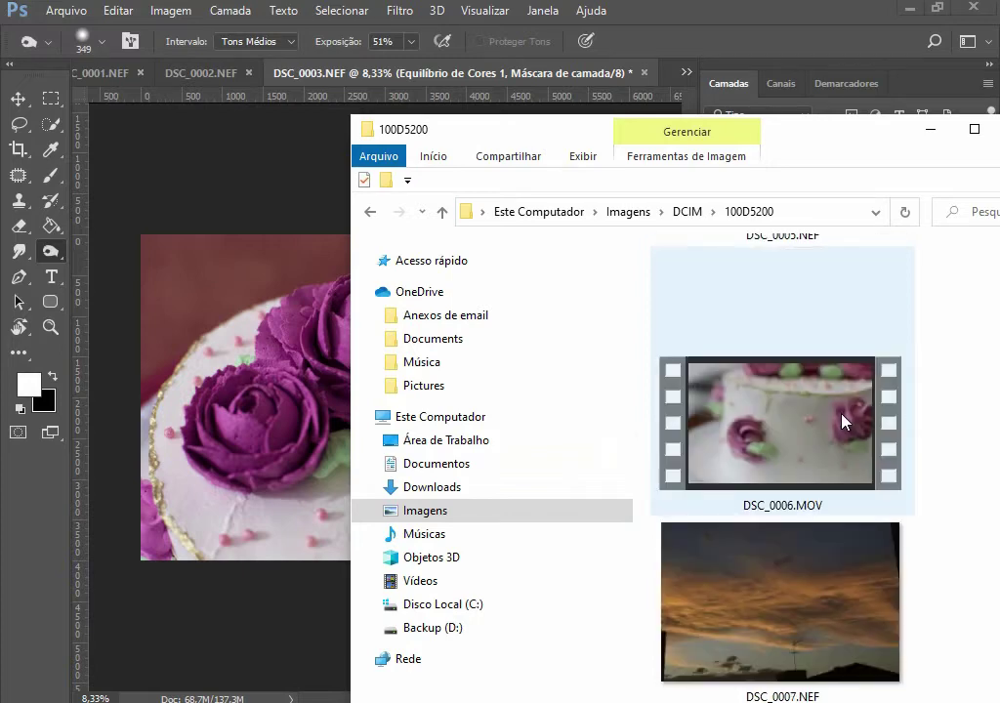
{"action": "scroll", "coordinate": [844, 418], "scroll_direction": "down", "scroll_amount": 2}
{"action": "left_click_drag", "start_coordinate": [802, 411], "coordinate": [670, 73]}
{"action": "scroll", "coordinate": [771, 459], "scroll_direction": "up", "scroll_amount": 4}
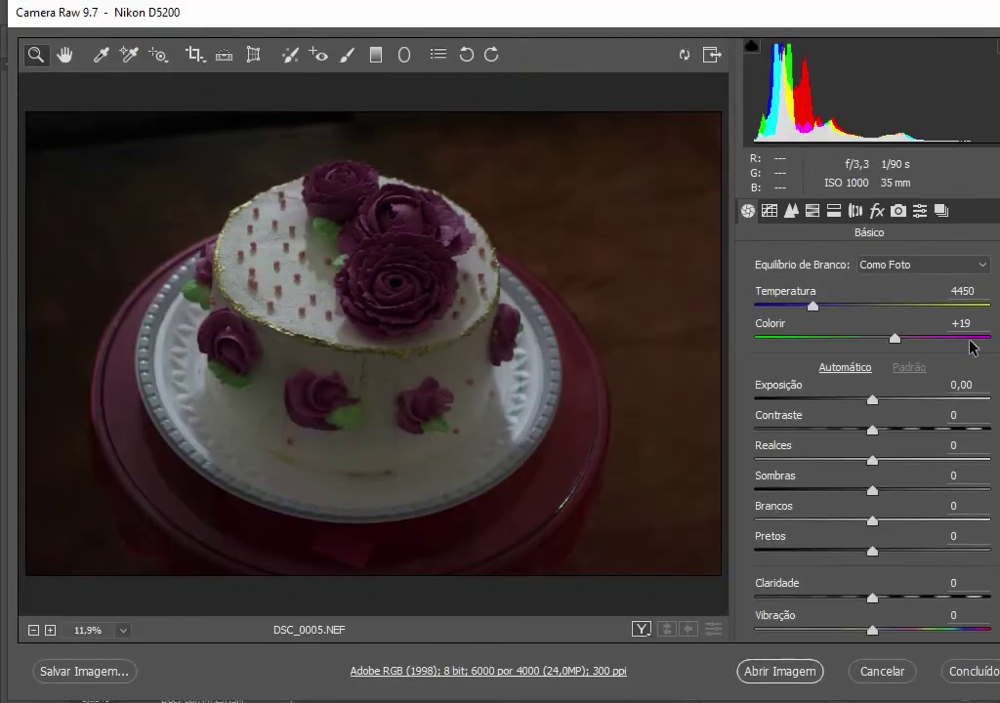
{"action": "left_click_drag", "start_coordinate": [874, 403], "coordinate": [890, 407]}
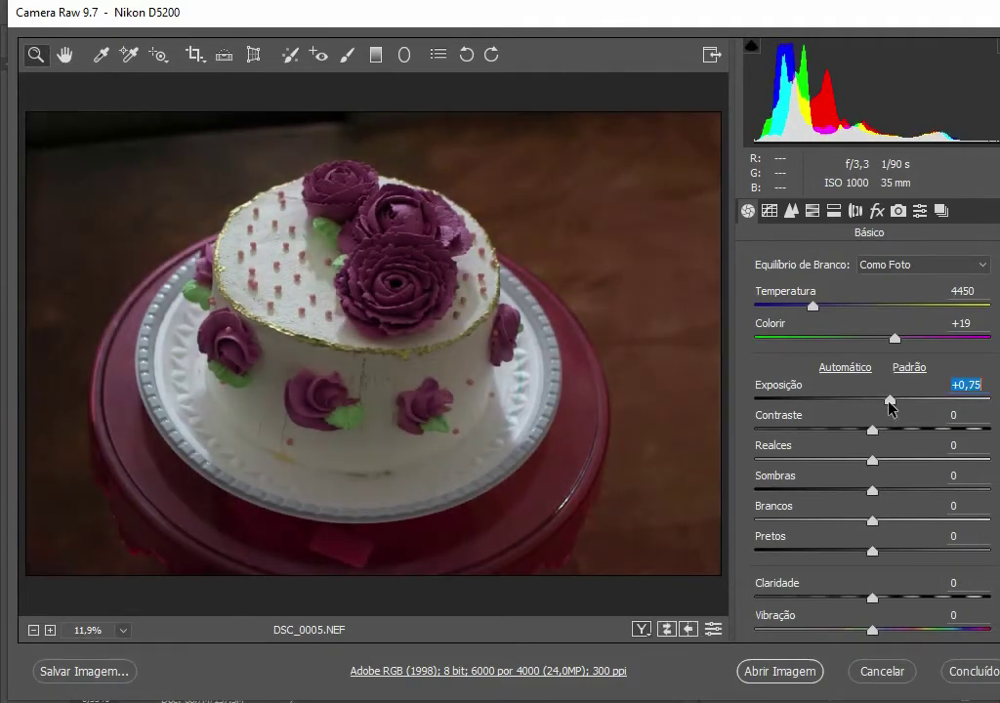
Step: Open DSC_0005.NEF from Camera Raw as a document and start recording a new action named Bolo2 in the Bolo set, colour Verde
{"action": "left_click", "coordinate": [781, 672]}
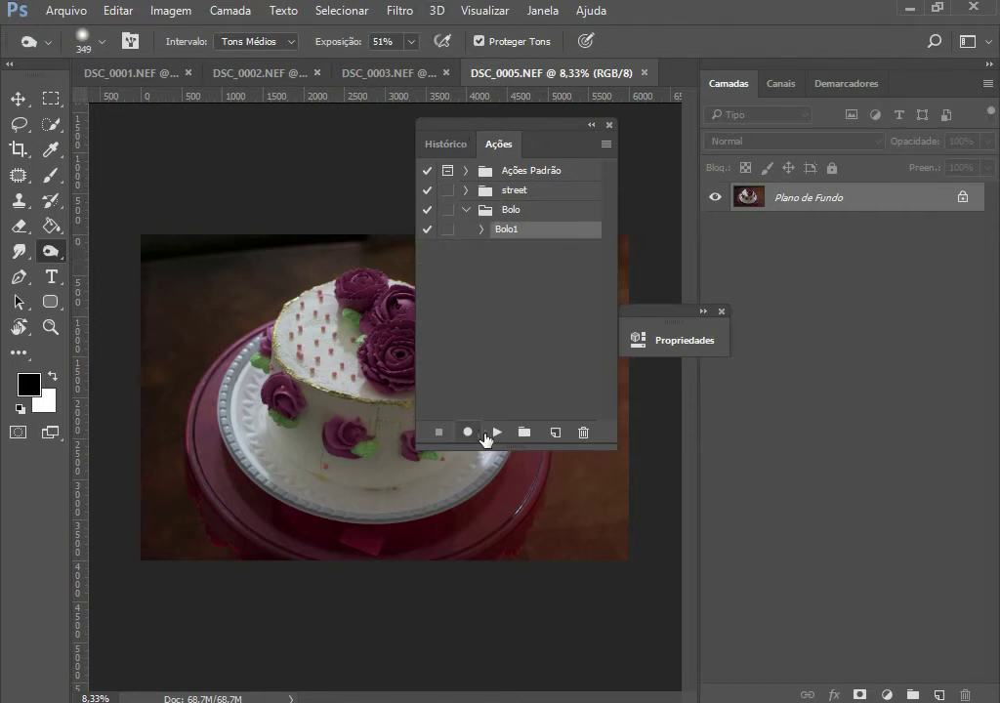
{"action": "left_click", "coordinate": [555, 433]}
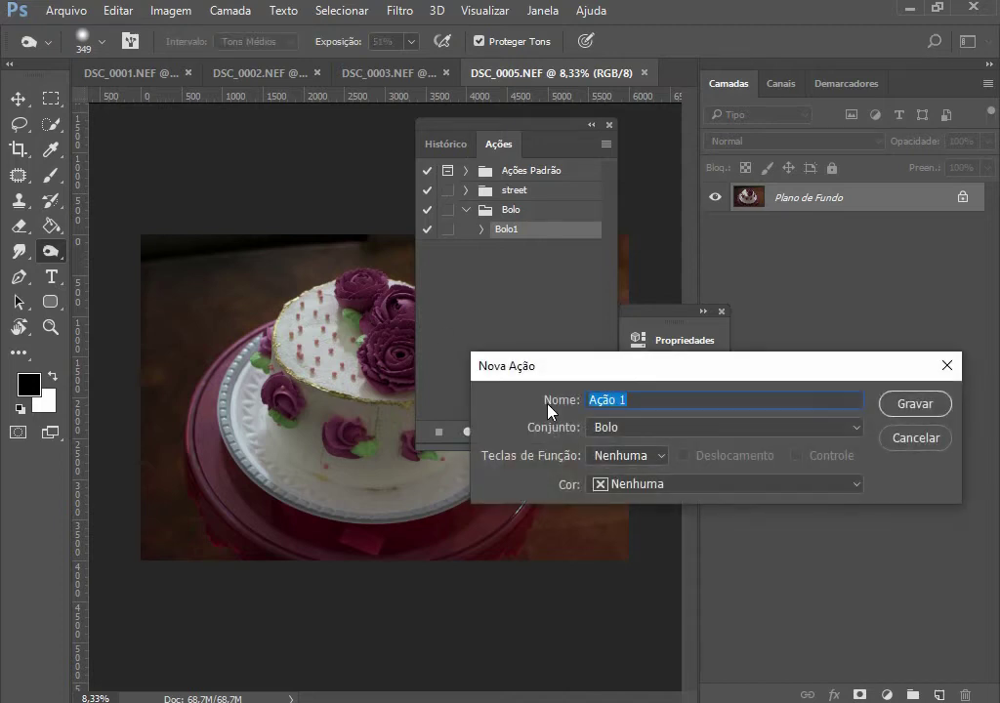
{"action": "type", "text": "Bolo2"}
{"action": "left_click", "coordinate": [709, 484]}
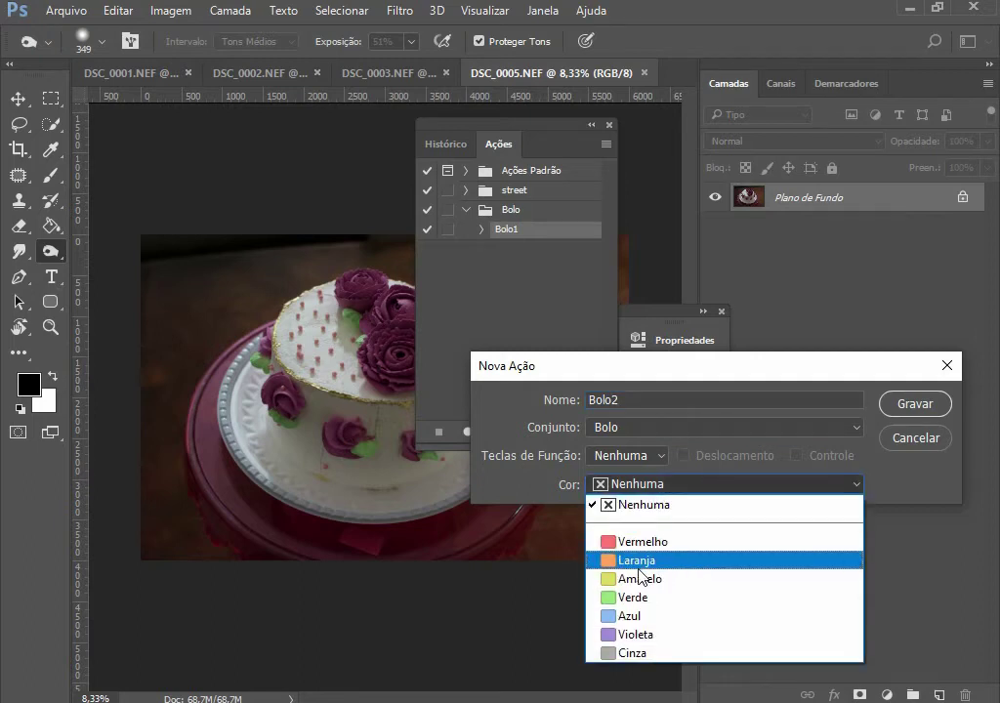
{"action": "left_click", "coordinate": [646, 598]}
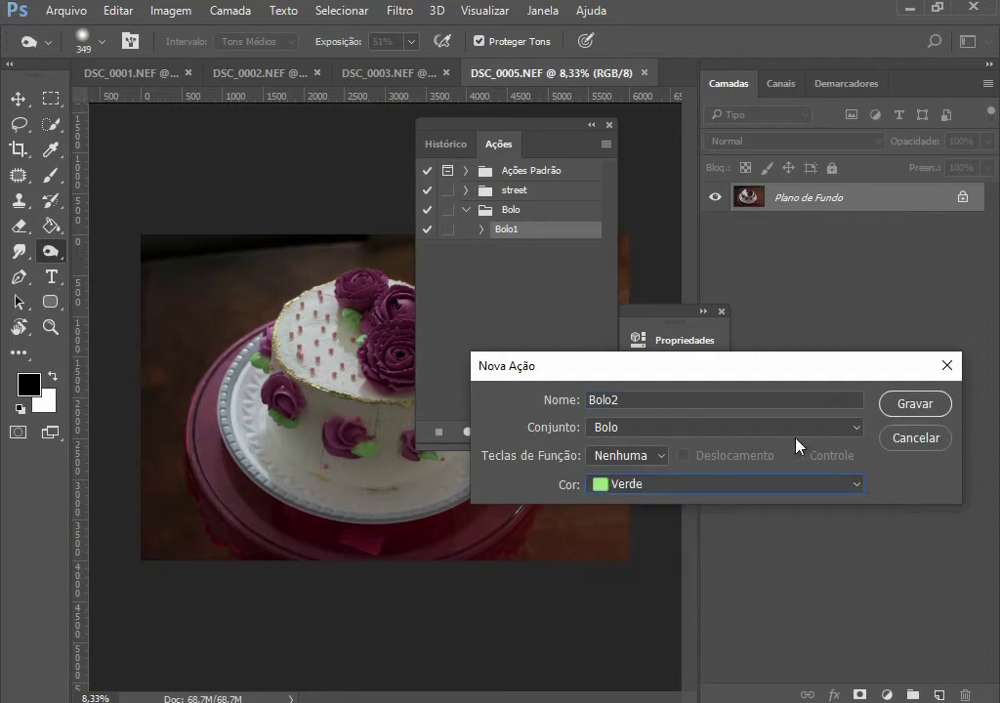
{"action": "left_click", "coordinate": [915, 405]}
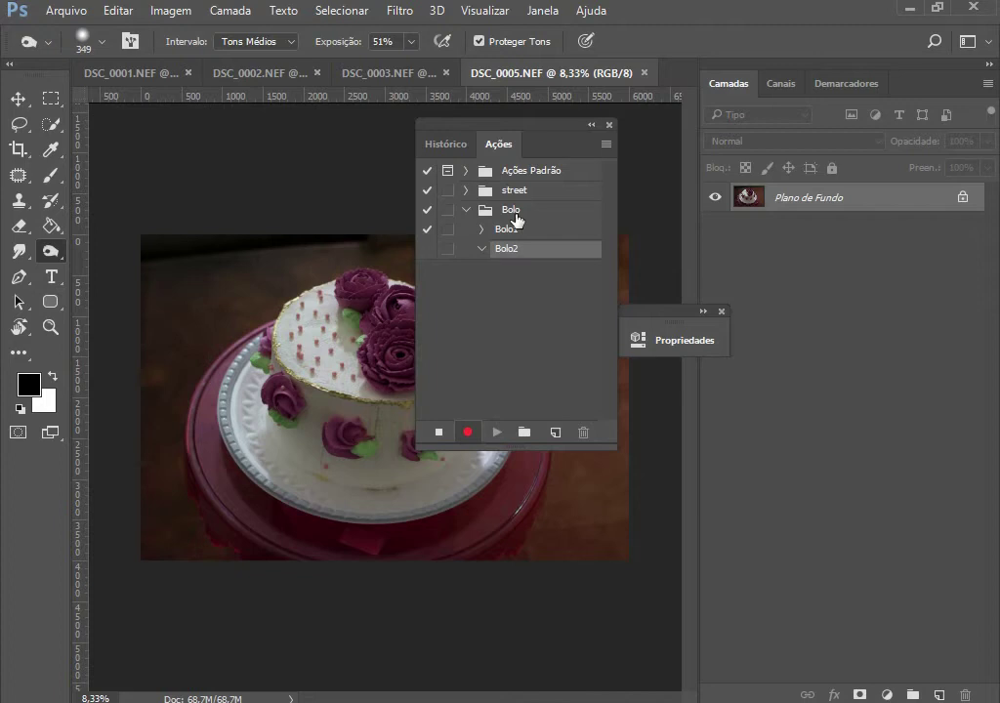
Step: Duplicate the background layer and apply Brilho/Contraste to the copy with brightness 32 and contrast 0
{"action": "key", "text": "ctrl+j"}
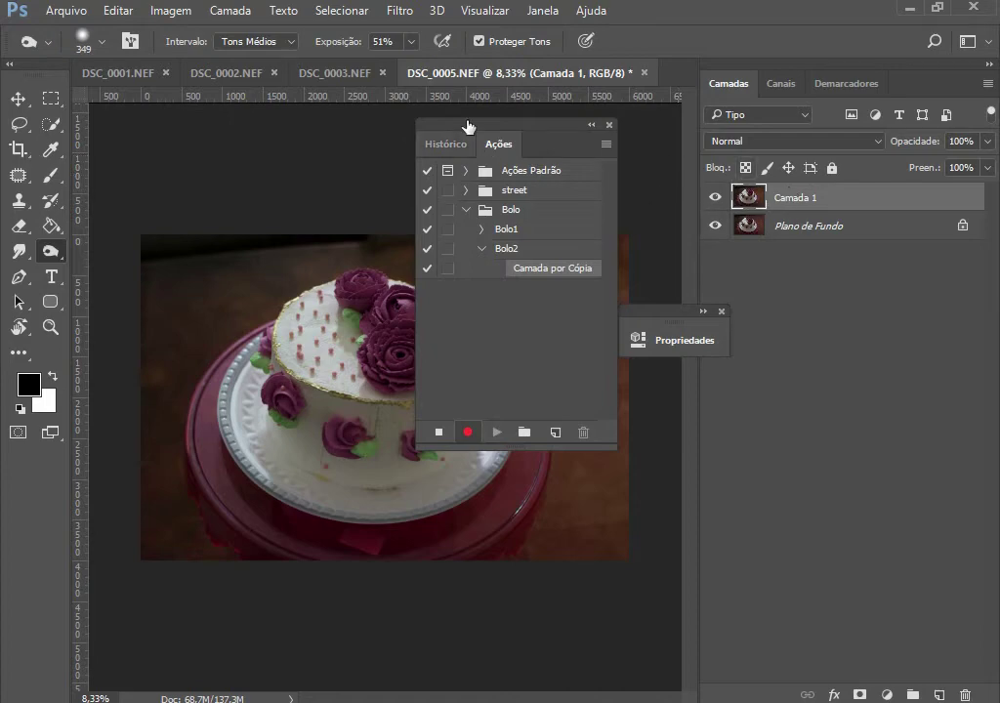
{"action": "left_click", "coordinate": [173, 18]}
{"action": "mouse_move", "coordinate": [192, 61]}
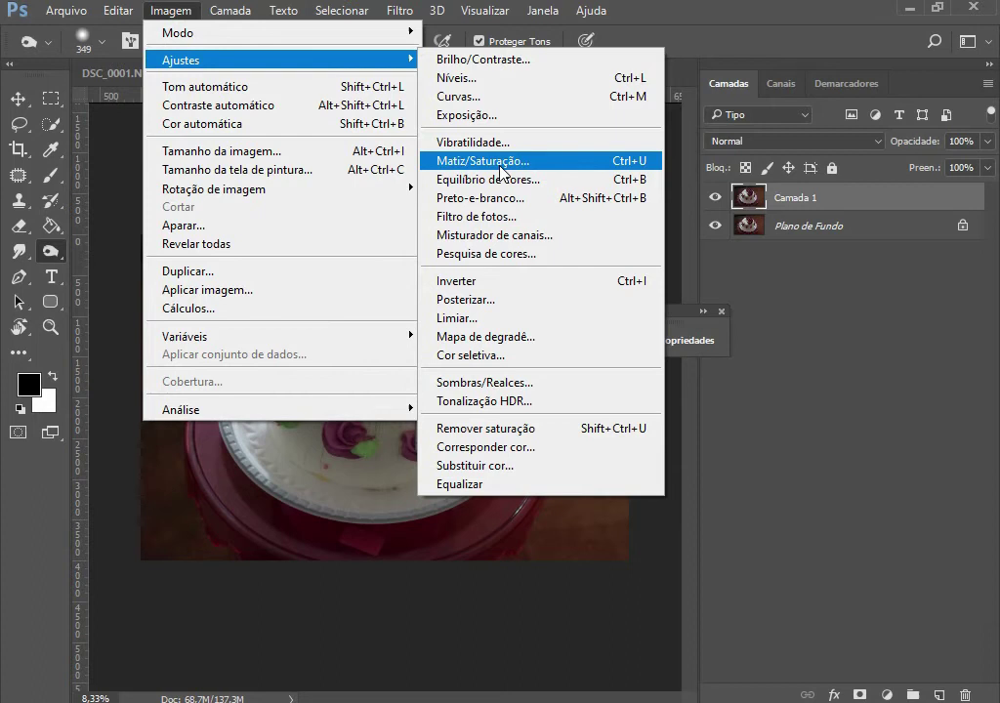
{"action": "left_click", "coordinate": [507, 62]}
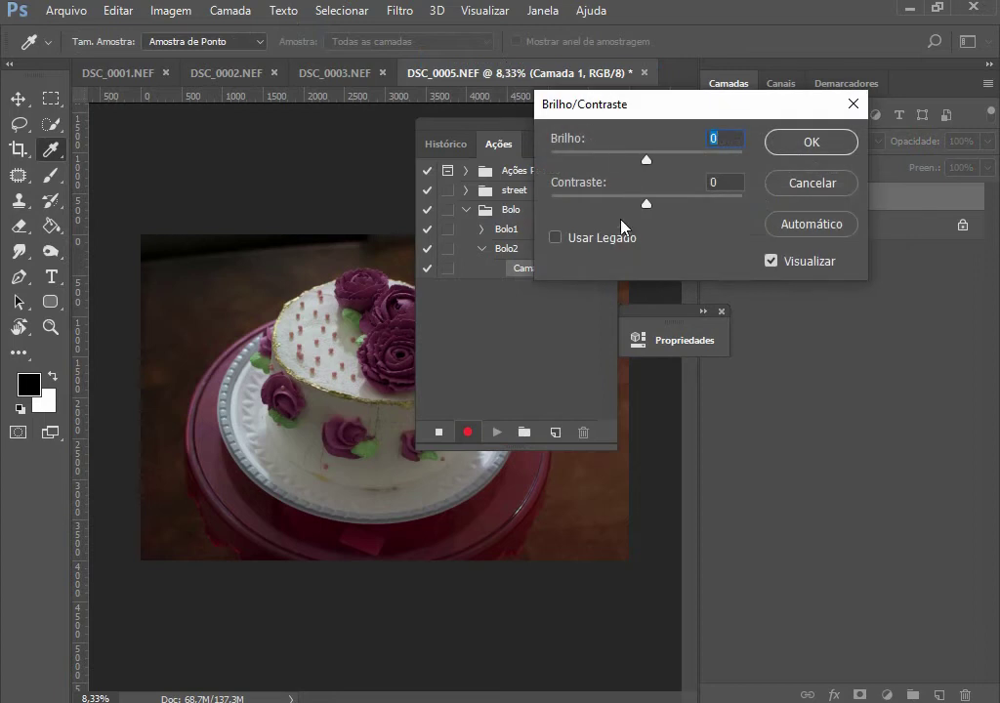
{"action": "left_click_drag", "start_coordinate": [677, 113], "coordinate": [404, 375]}
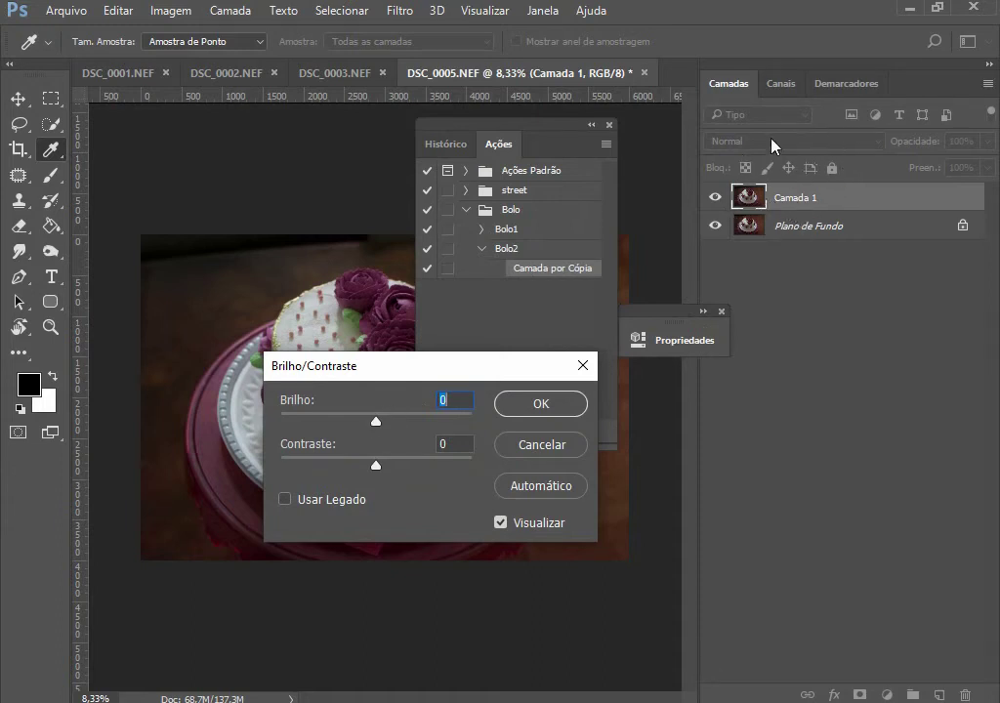
{"action": "left_click_drag", "start_coordinate": [381, 425], "coordinate": [396, 430]}
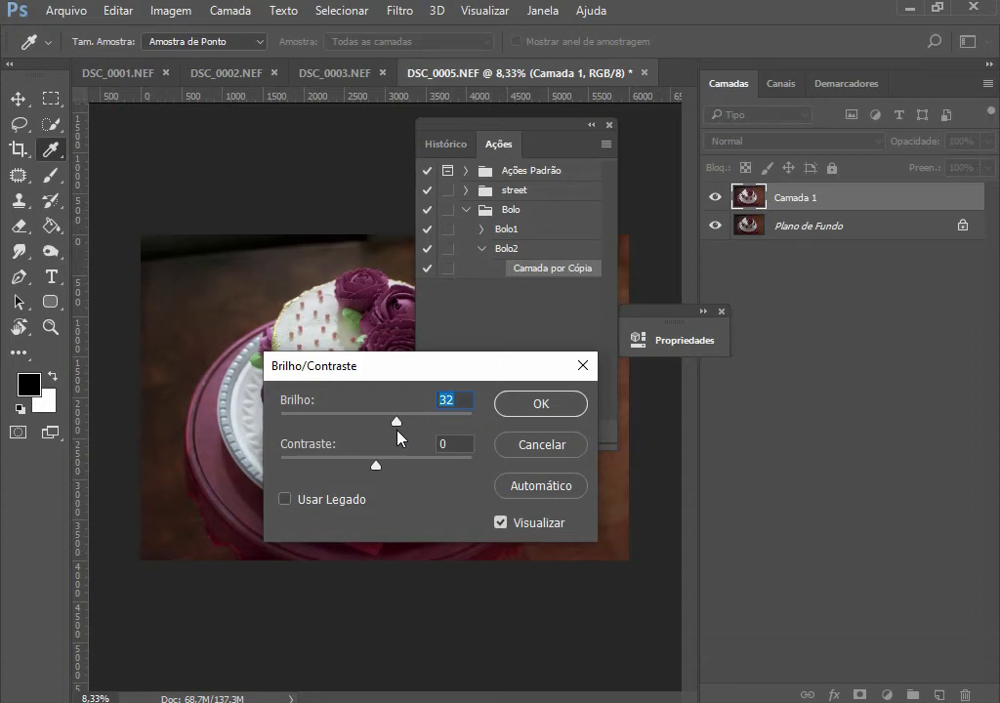
{"action": "left_click_drag", "start_coordinate": [482, 381], "coordinate": [573, 467]}
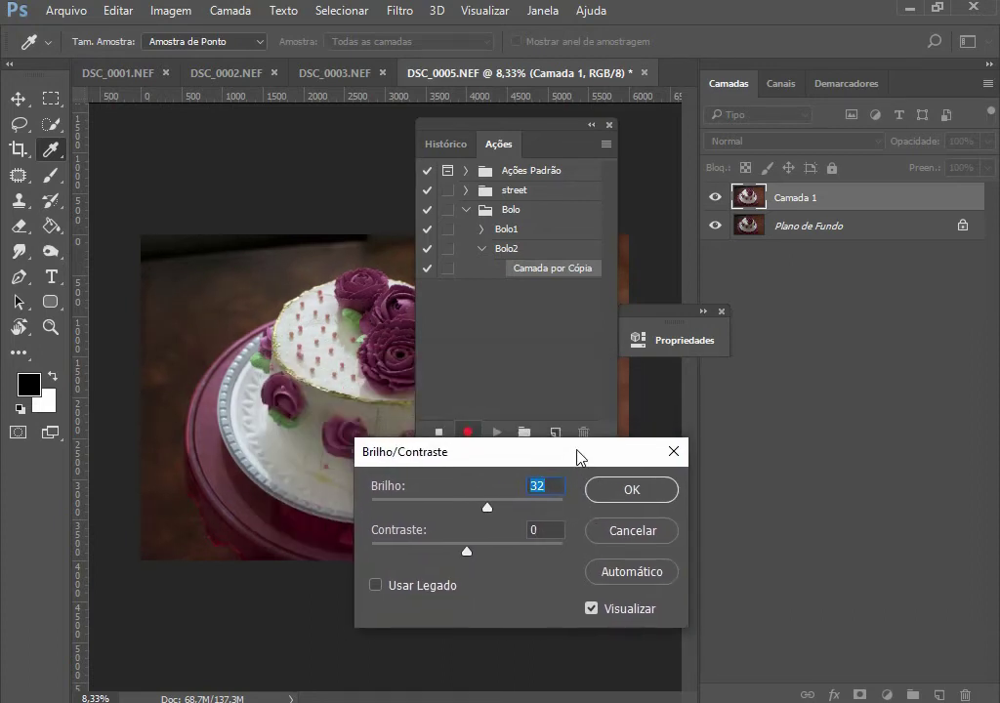
{"action": "left_click", "coordinate": [610, 492]}
{"action": "key", "text": "o"}
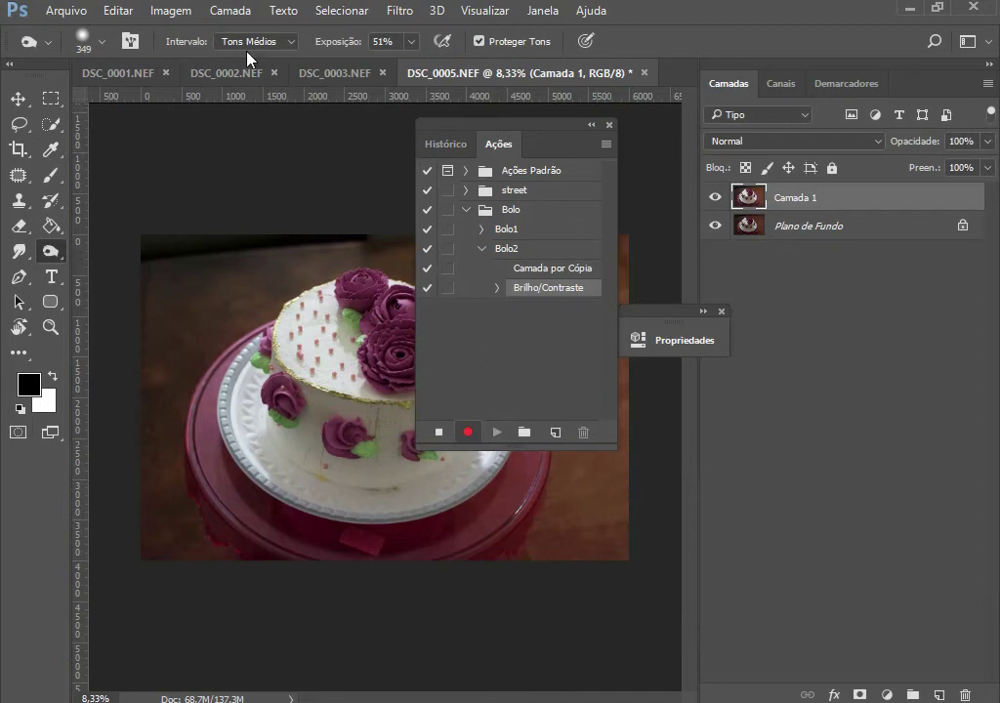
Step: Start a Filtro de fotos adjustment on Camada 1, try several filter colours and choose Magenta
{"action": "left_click", "coordinate": [172, 18]}
{"action": "mouse_move", "coordinate": [259, 63]}
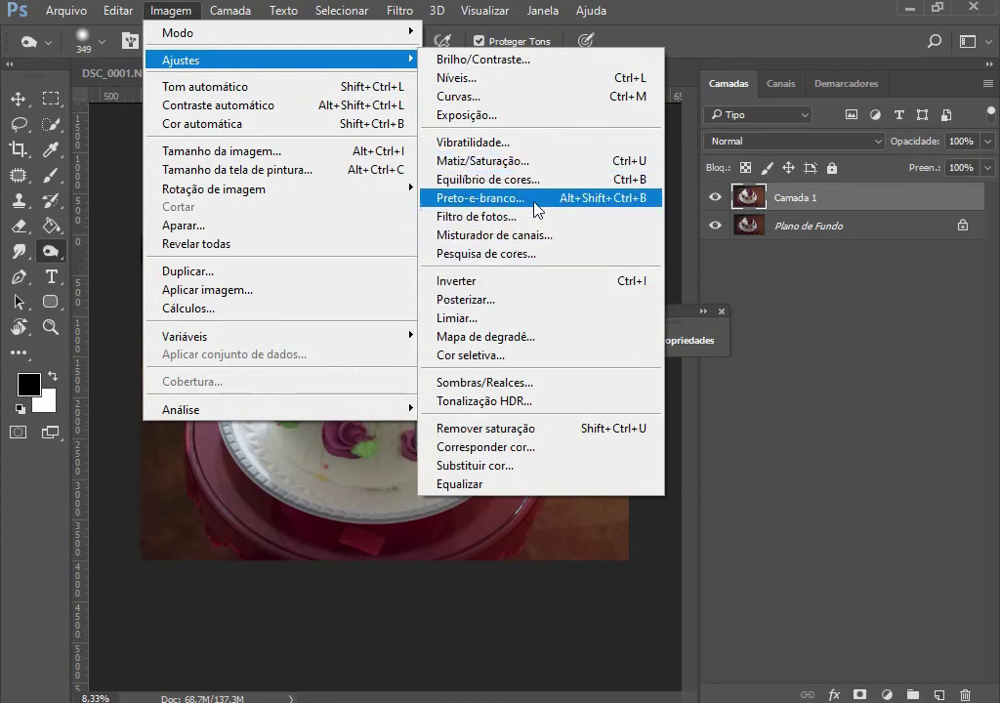
{"action": "left_click", "coordinate": [504, 217]}
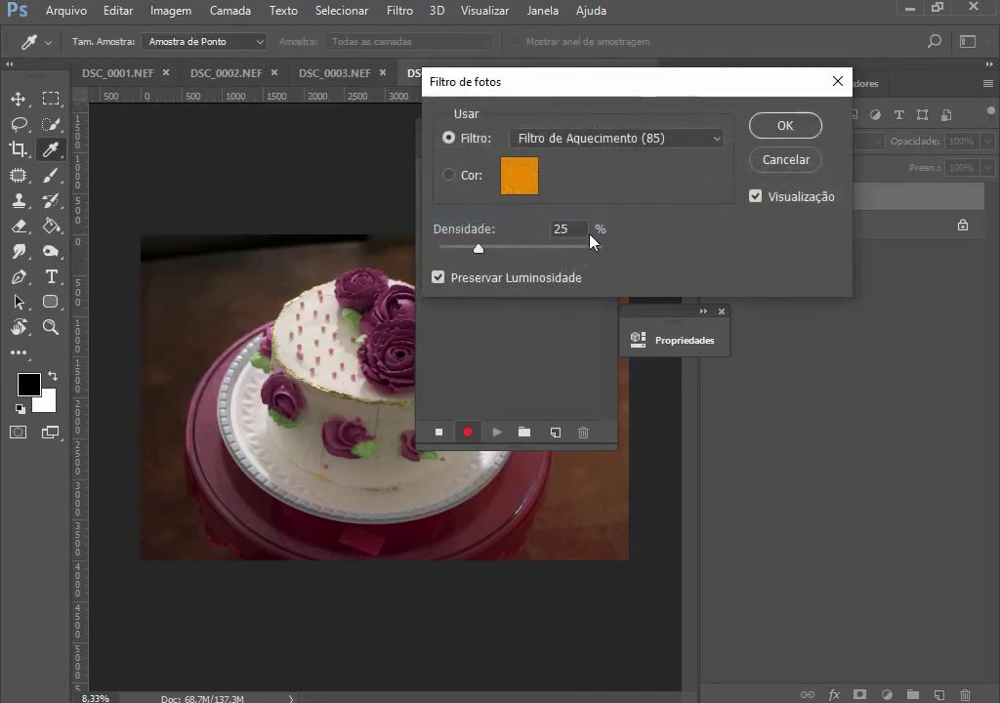
{"action": "left_click", "coordinate": [616, 140]}
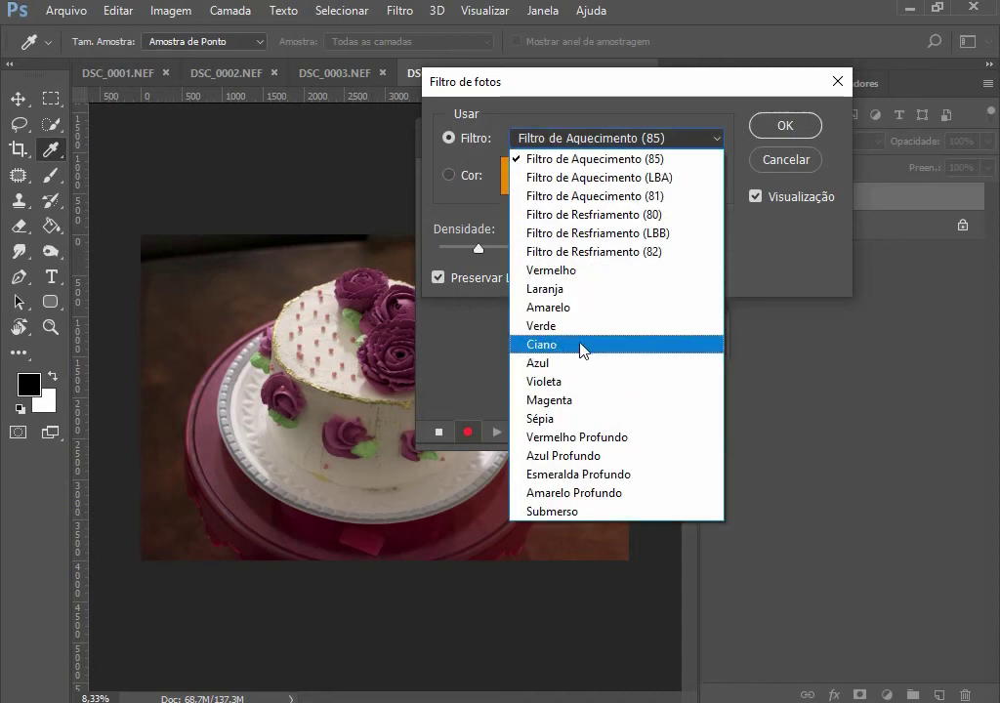
{"action": "left_click", "coordinate": [584, 347]}
{"action": "key", "text": "Down"}
{"action": "key", "text": "Down"}
{"action": "key", "text": "Down"}
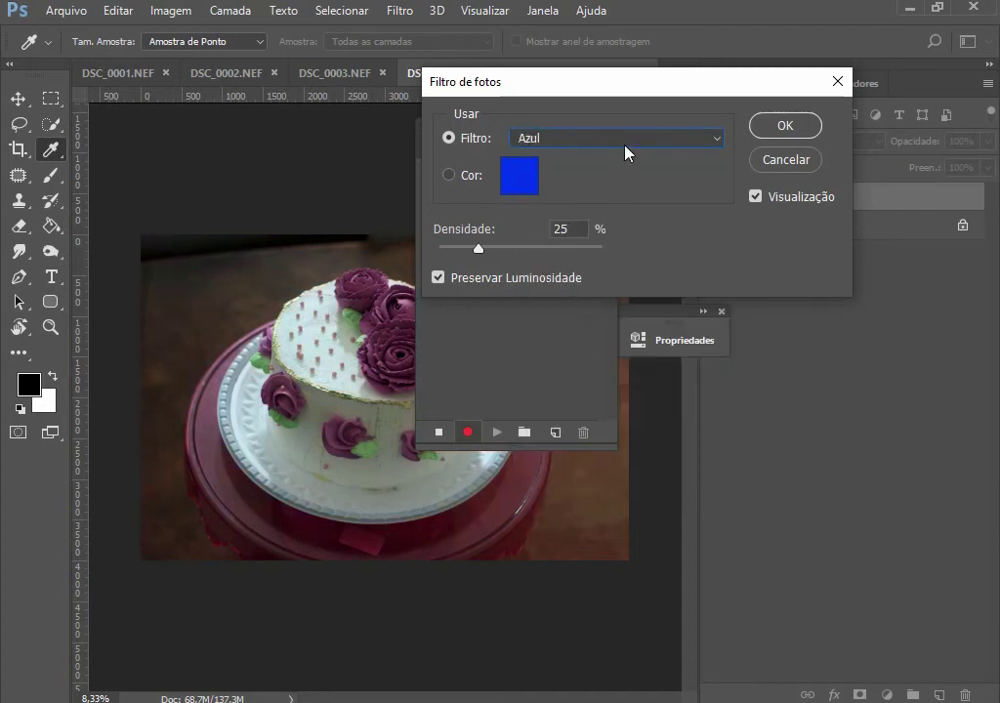
{"action": "key", "text": "Up"}
{"action": "key", "text": "Down"}
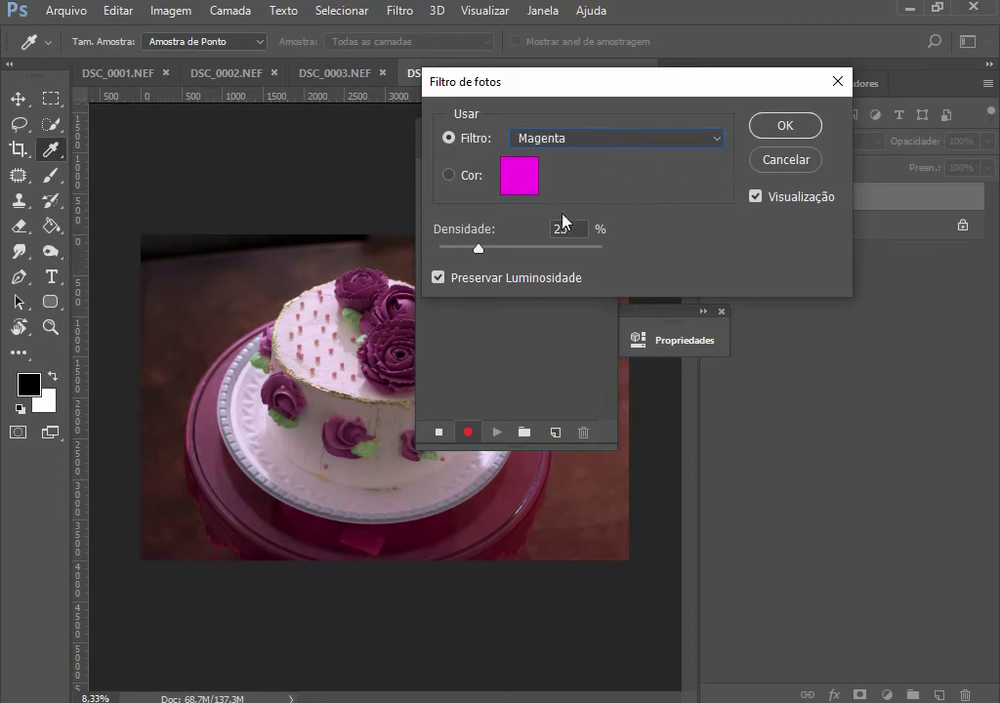
Step: Adjust the density of the Magenta photo filter and apply it to Camada 1
{"action": "mouse_move", "coordinate": [478, 252]}
{"action": "left_mouse_down"}
{"action": "mouse_move", "coordinate": [508, 256]}
{"action": "mouse_move", "coordinate": [462, 252]}
{"action": "left_mouse_up"}
{"action": "left_click", "coordinate": [456, 182]}
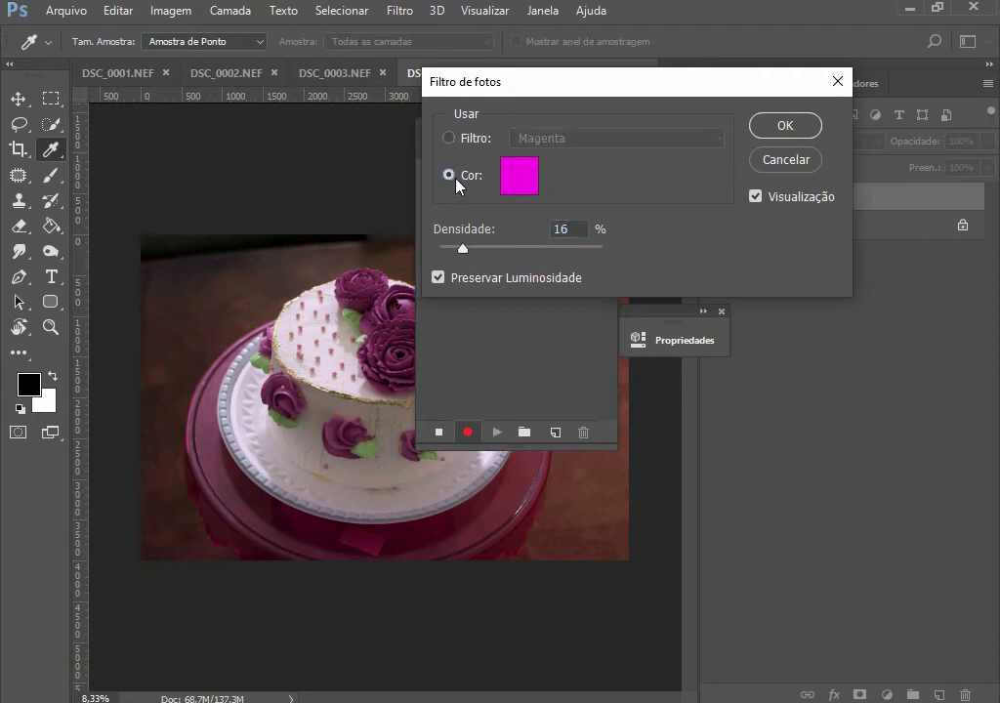
{"action": "left_click", "coordinate": [450, 138]}
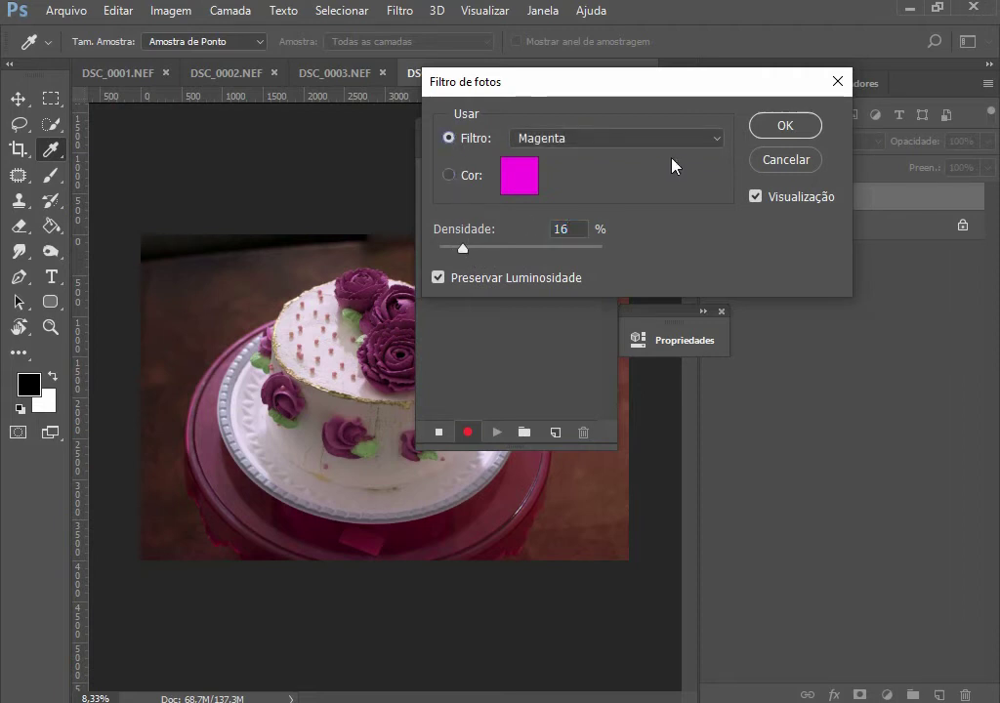
{"action": "left_click", "coordinate": [480, 256]}
{"action": "left_click", "coordinate": [792, 129]}
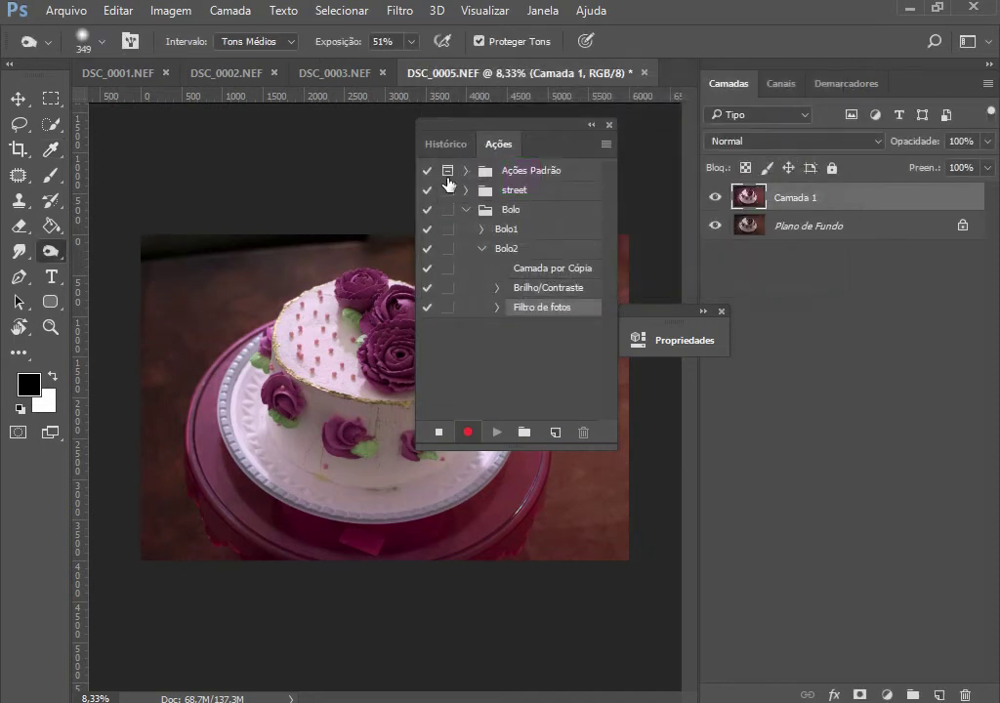
Step: Turn on the dialog toggles for the Brilho/Contraste and Filtro de fotos commands in the Bolo2 action
{"action": "left_click", "coordinate": [447, 288]}
{"action": "left_click", "coordinate": [448, 307]}
Step: Add a Níveis adjustment layer clipped to Camada 1, with input levels 36, 1,36 and 255 and output levels 23 and 255
{"action": "left_click", "coordinate": [887, 695]}
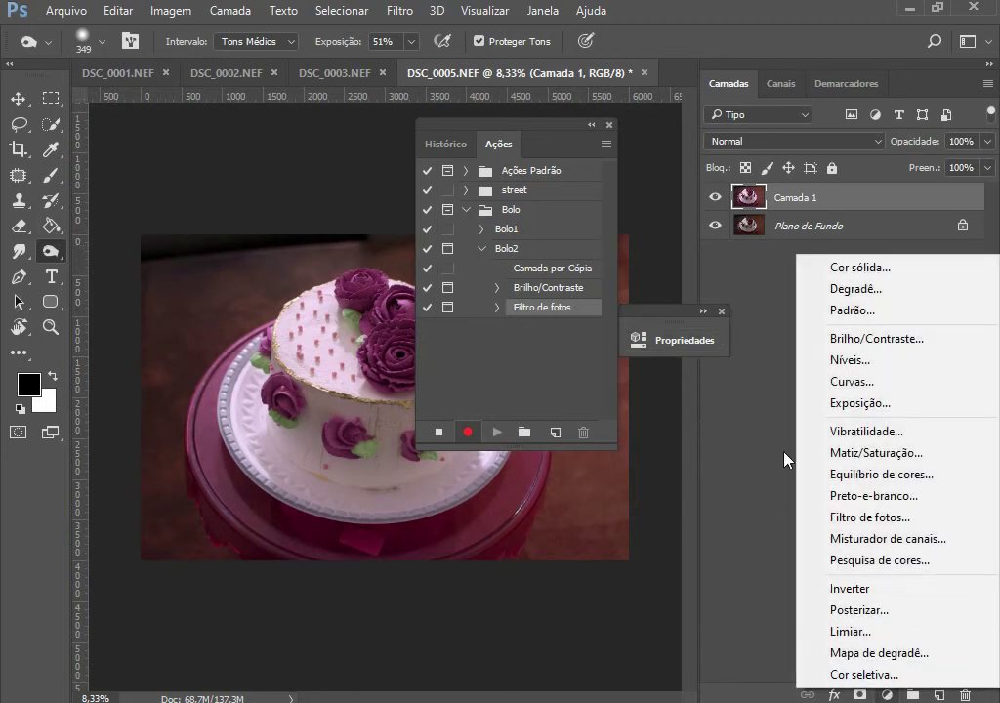
{"action": "left_click", "coordinate": [846, 360]}
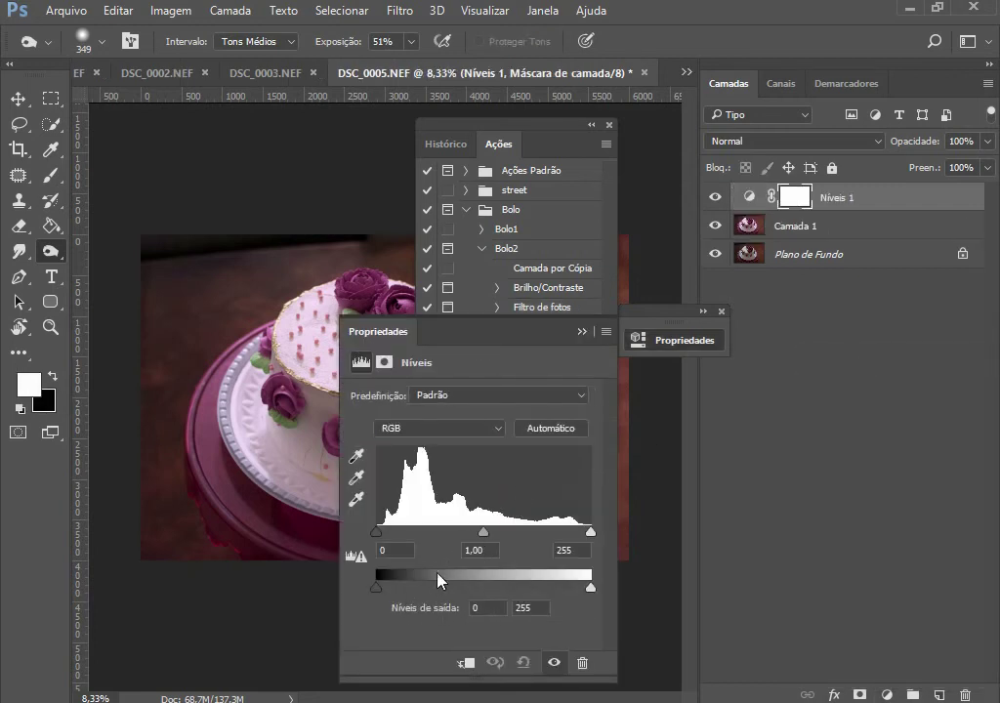
{"action": "left_click_drag", "start_coordinate": [483, 531], "coordinate": [461, 544]}
{"action": "left_click_drag", "start_coordinate": [377, 590], "coordinate": [396, 594]}
{"action": "left_click_drag", "start_coordinate": [377, 534], "coordinate": [409, 552]}
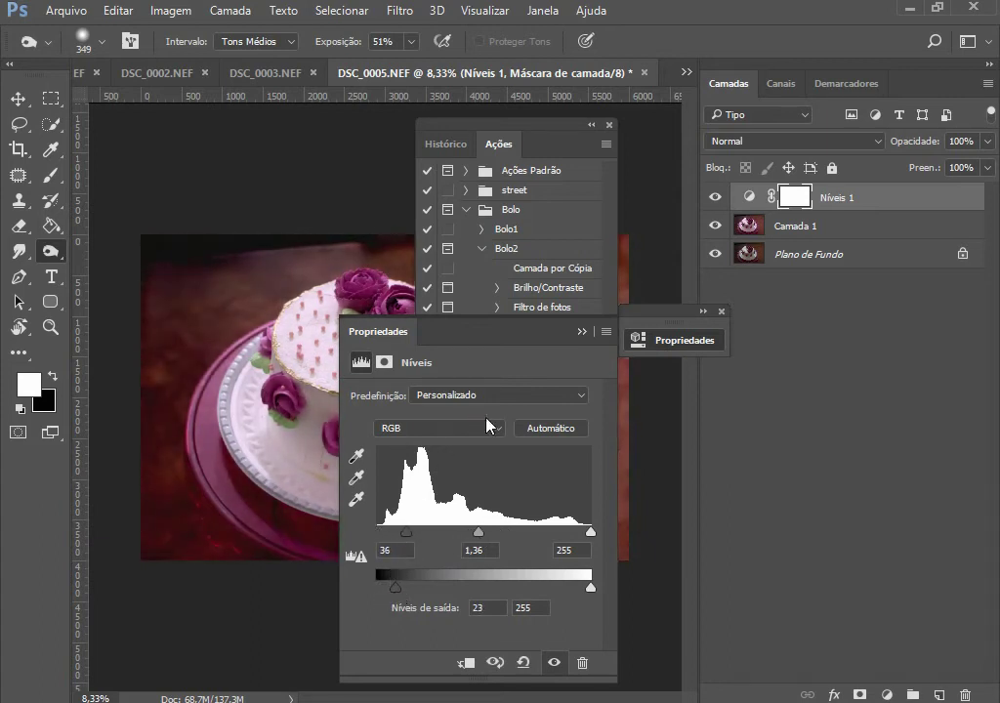
{"action": "left_click", "coordinate": [467, 664]}
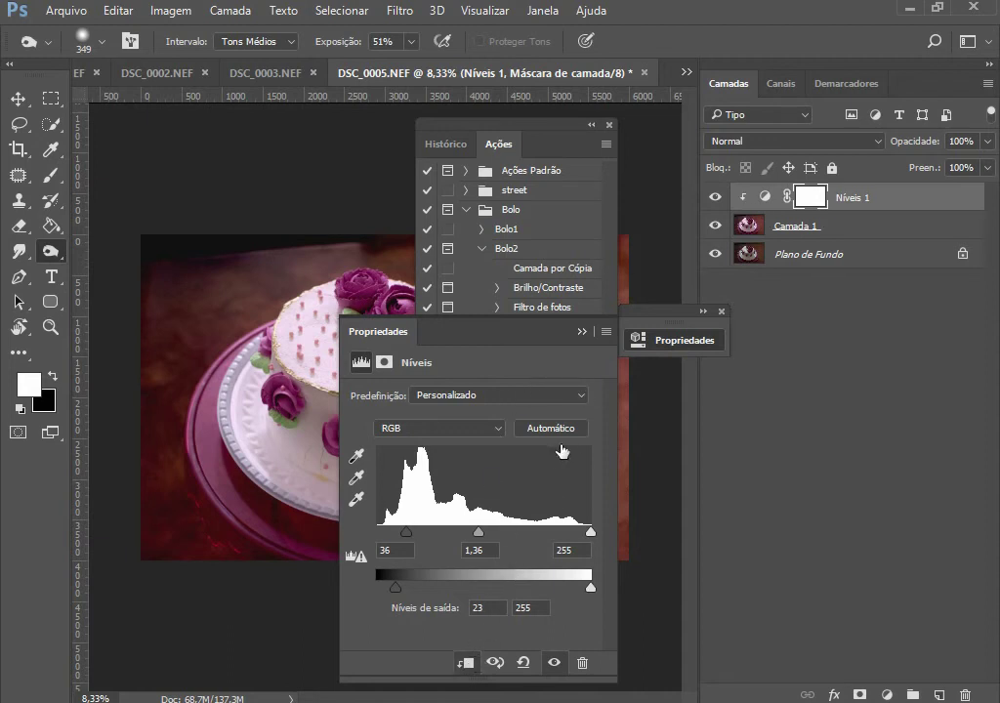
{"action": "left_click", "coordinate": [582, 331]}
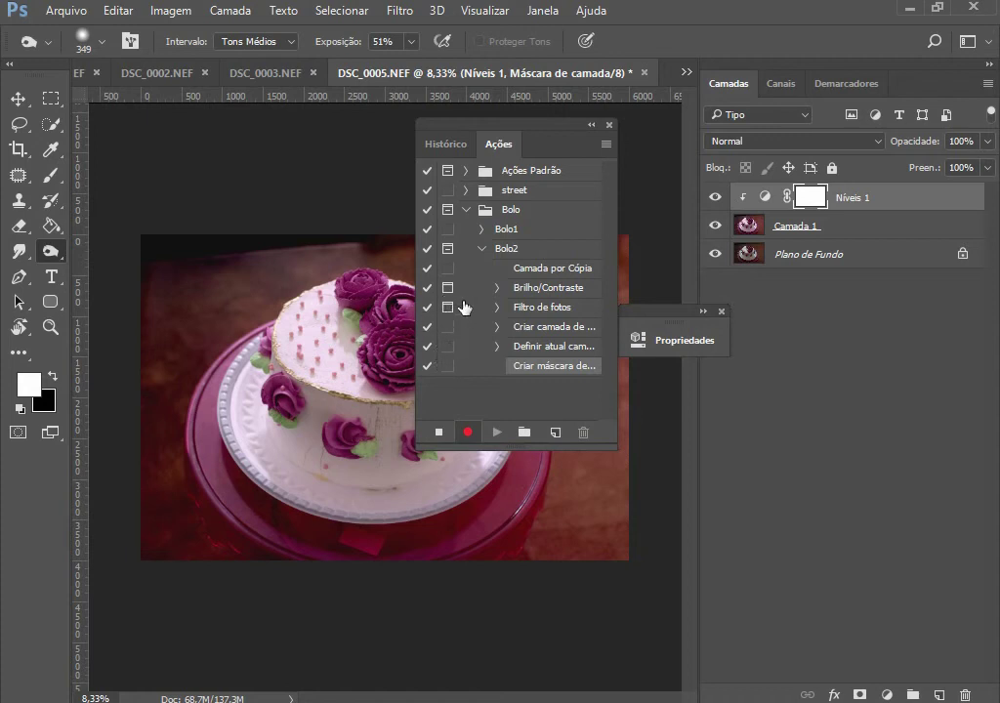
Step: Stop recording the Bolo2 action
{"action": "left_click", "coordinate": [439, 433]}
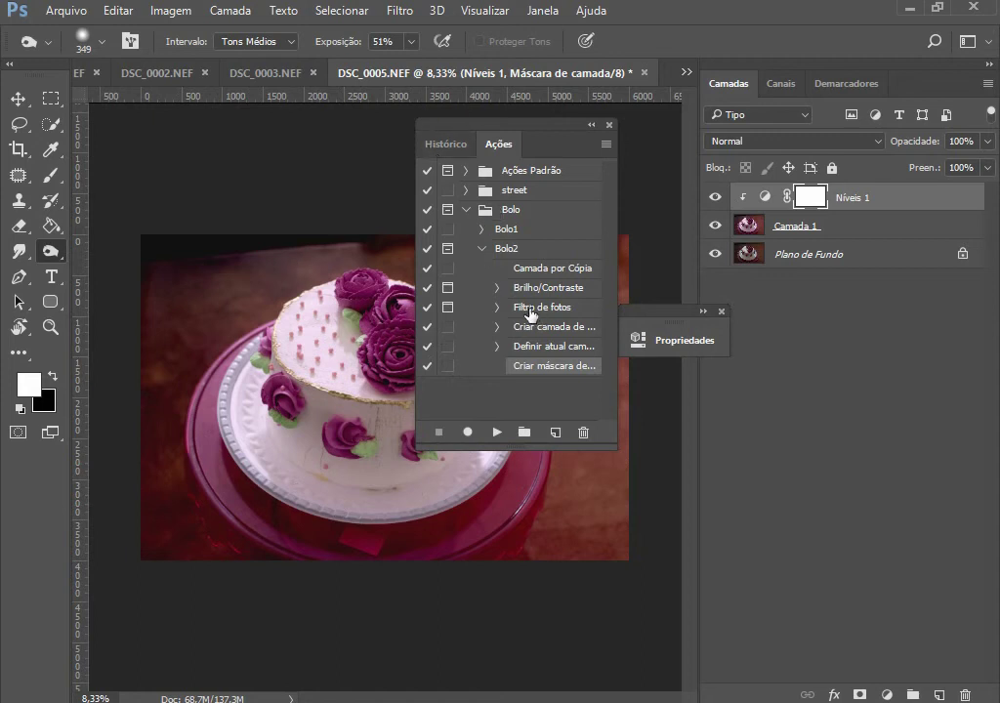
{"action": "left_click", "coordinate": [482, 249]}
{"action": "left_click", "coordinate": [481, 249]}
Step: Switch to File Explorer and open DSC_0004.NEF from the 100D5200 folder in Photoshop's Camera Raw
{"action": "key", "text": "alt+Tab"}
{"action": "scroll", "coordinate": [795, 402], "scroll_direction": "down", "scroll_amount": 3}
{"action": "scroll", "coordinate": [795, 402], "scroll_direction": "up", "scroll_amount": 1}
{"action": "scroll", "coordinate": [793, 402], "scroll_direction": "up", "scroll_amount": 10}
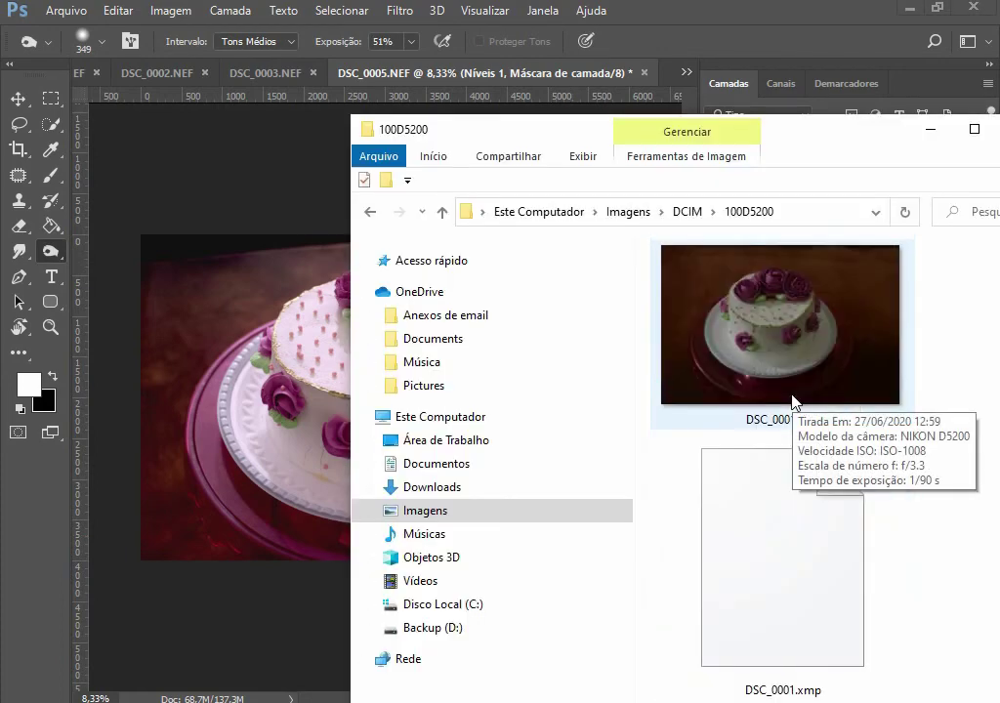
{"action": "left_click_drag", "start_coordinate": [791, 339], "coordinate": [767, 298]}
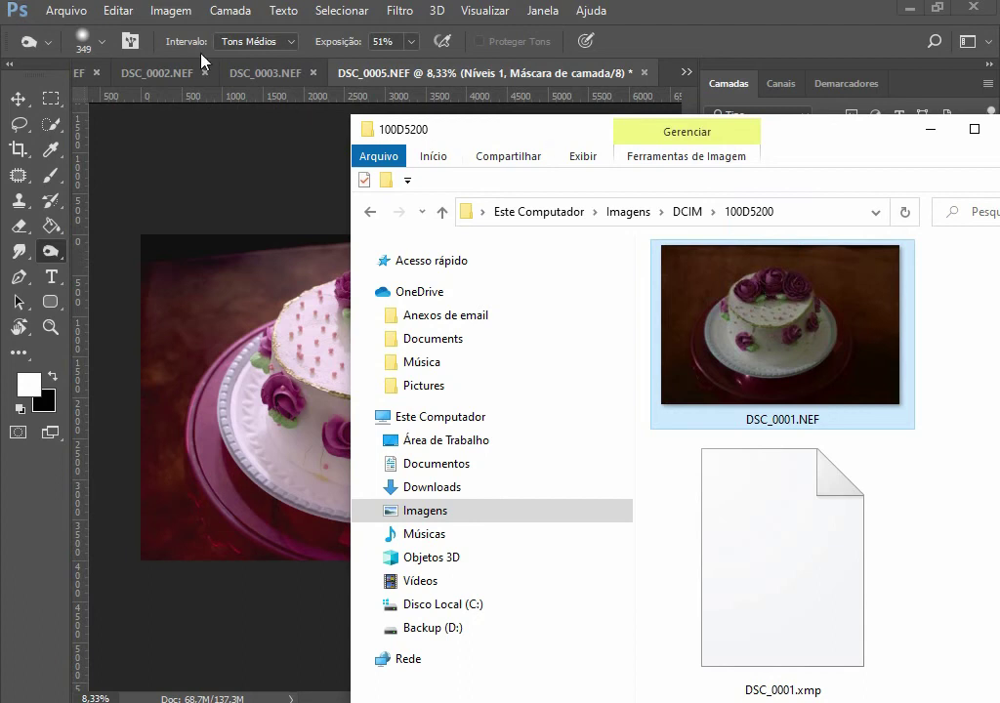
{"action": "scroll", "coordinate": [795, 405], "scroll_direction": "down", "scroll_amount": 3}
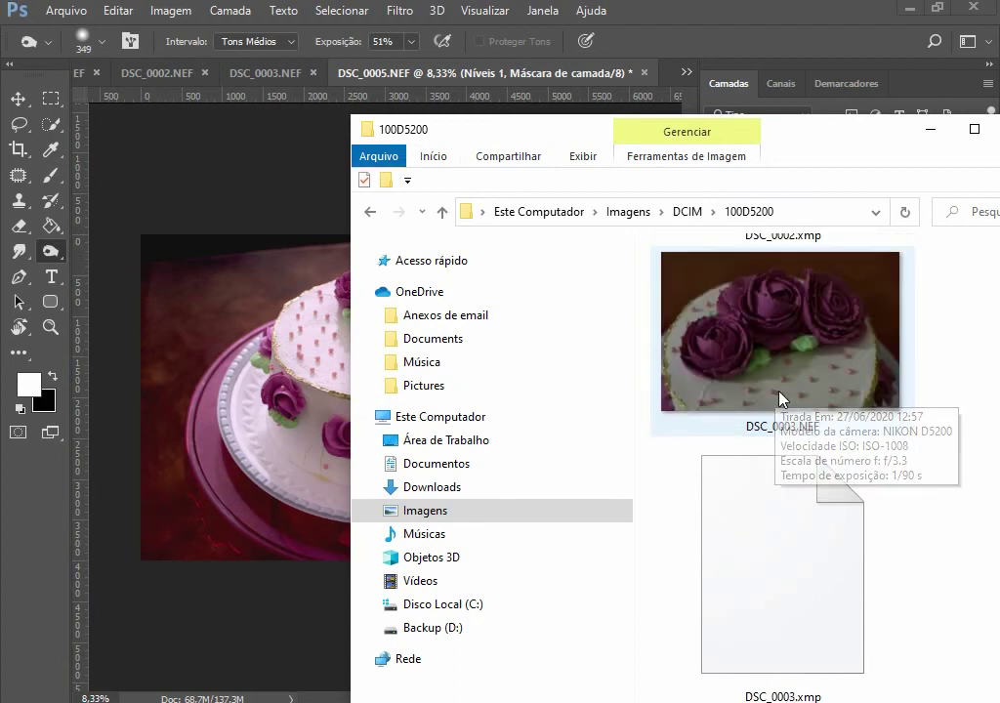
{"action": "scroll", "coordinate": [780, 398], "scroll_direction": "down", "scroll_amount": 4}
{"action": "left_click_drag", "start_coordinate": [814, 418], "coordinate": [669, 70]}
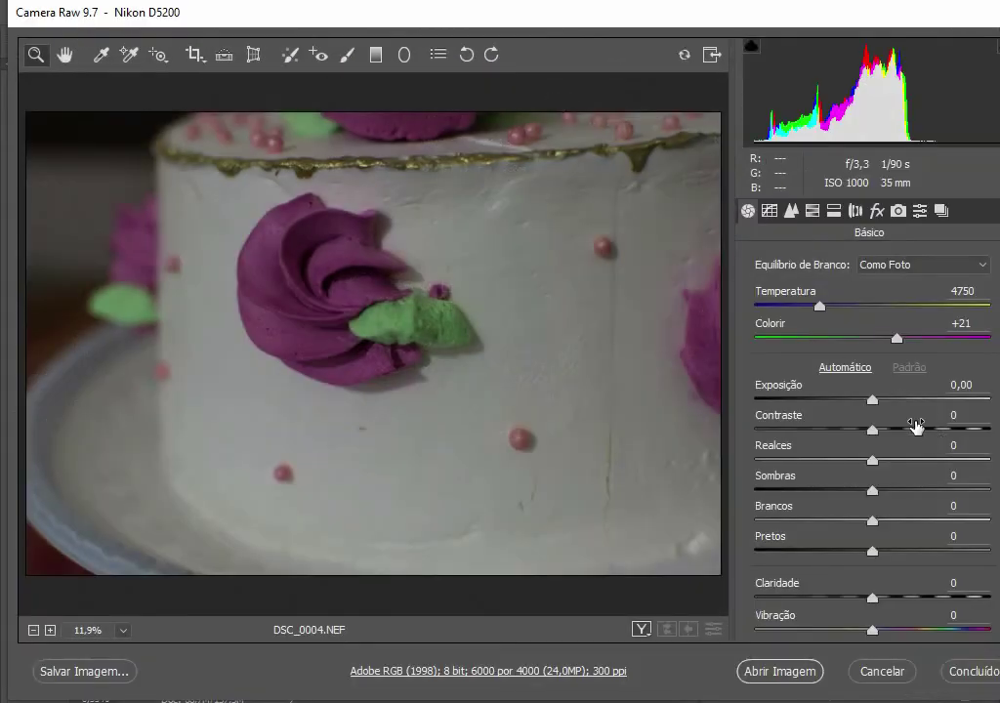
Step: Set the exposure of DSC_0004.NEF to +0,75 and open the image as a document
{"action": "left_click_drag", "start_coordinate": [874, 400], "coordinate": [893, 402]}
{"action": "left_click", "coordinate": [972, 385]}
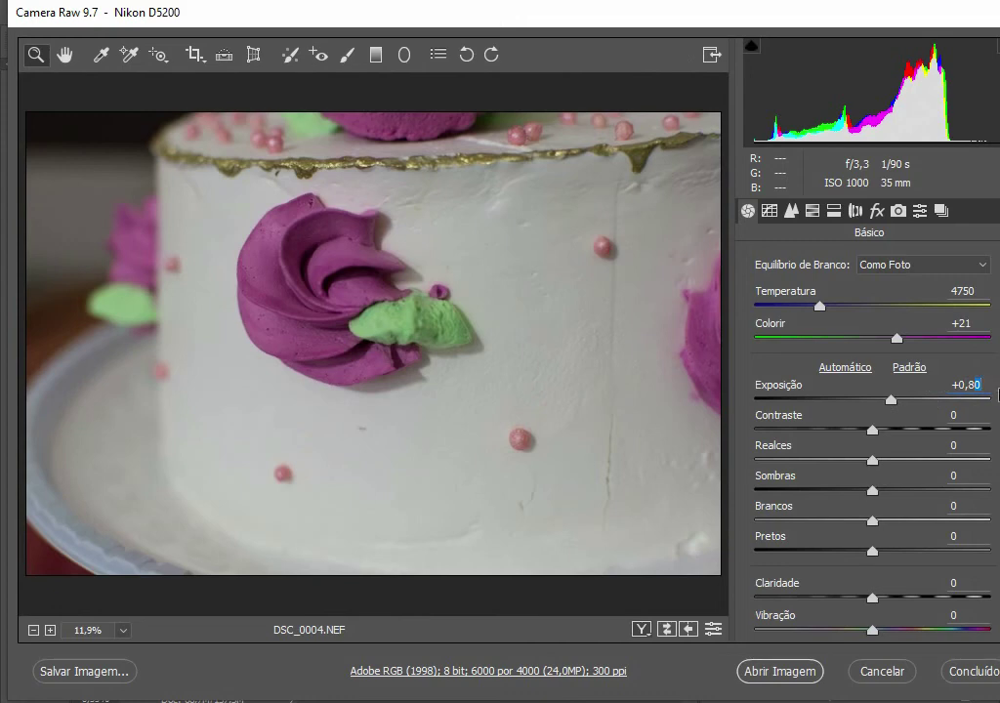
{"action": "key", "text": "BackSpace"}
{"action": "key", "text": "BackSpace"}
{"action": "type", "text": "75"}
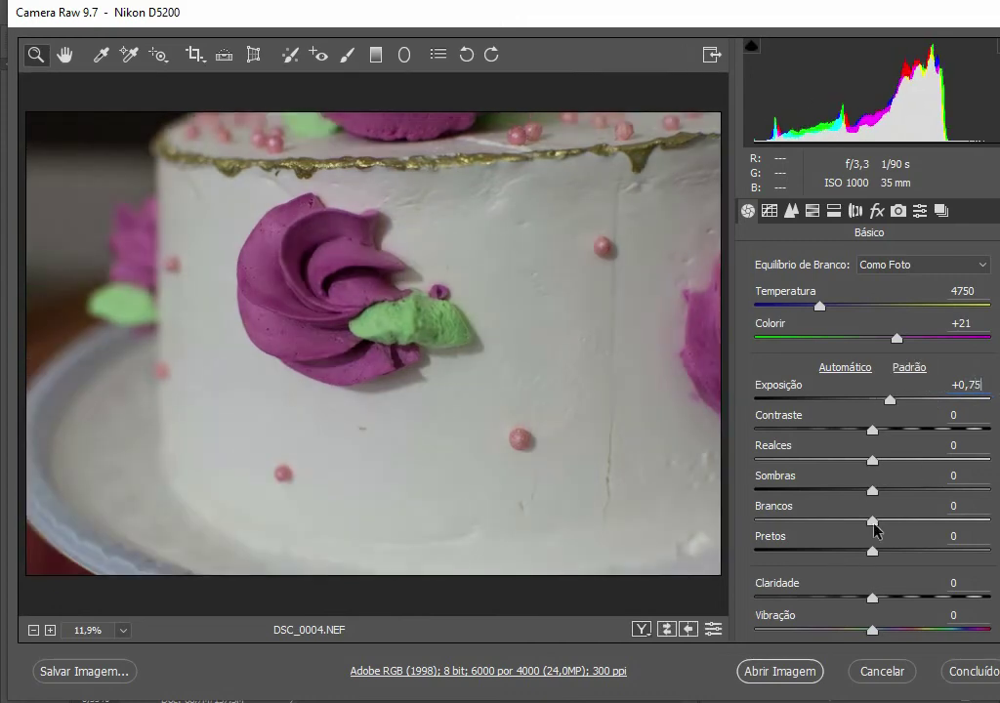
{"action": "left_click", "coordinate": [811, 672]}
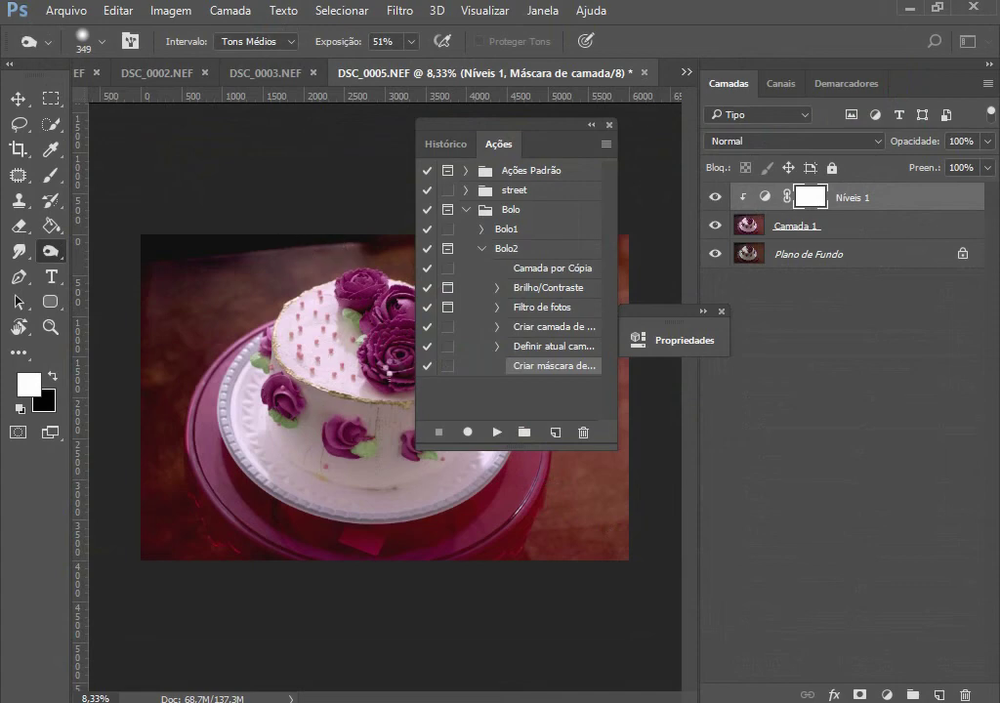
Step: Move the floating Actions panel aside and collapse the recorded commands of the Bolo2 action
{"action": "left_click_drag", "start_coordinate": [553, 126], "coordinate": [599, 117]}
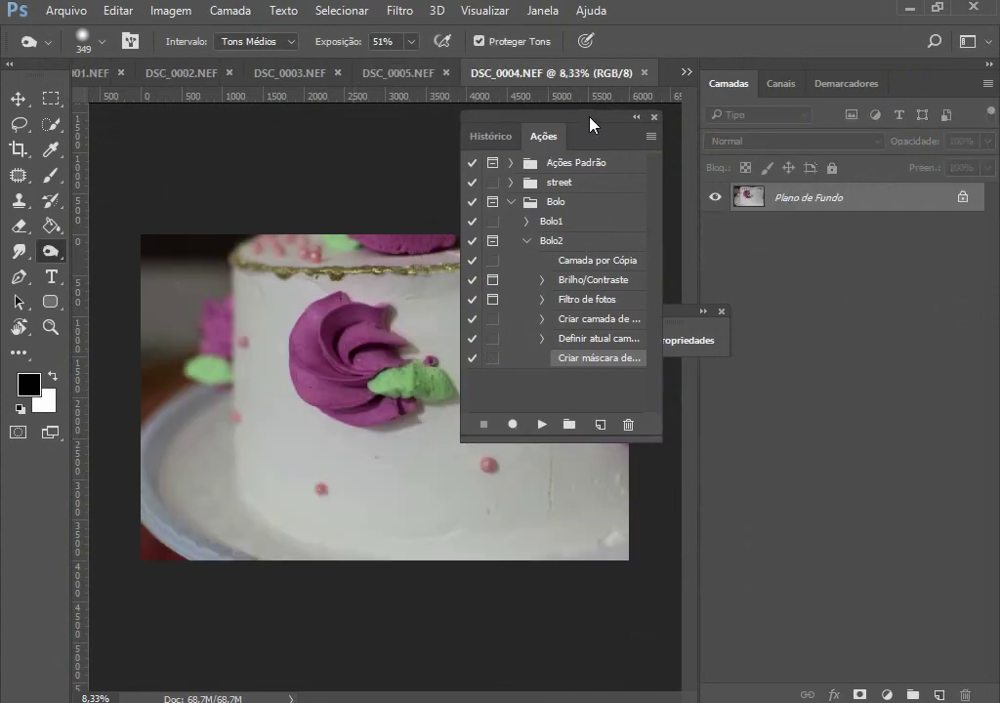
{"action": "left_click", "coordinate": [529, 241]}
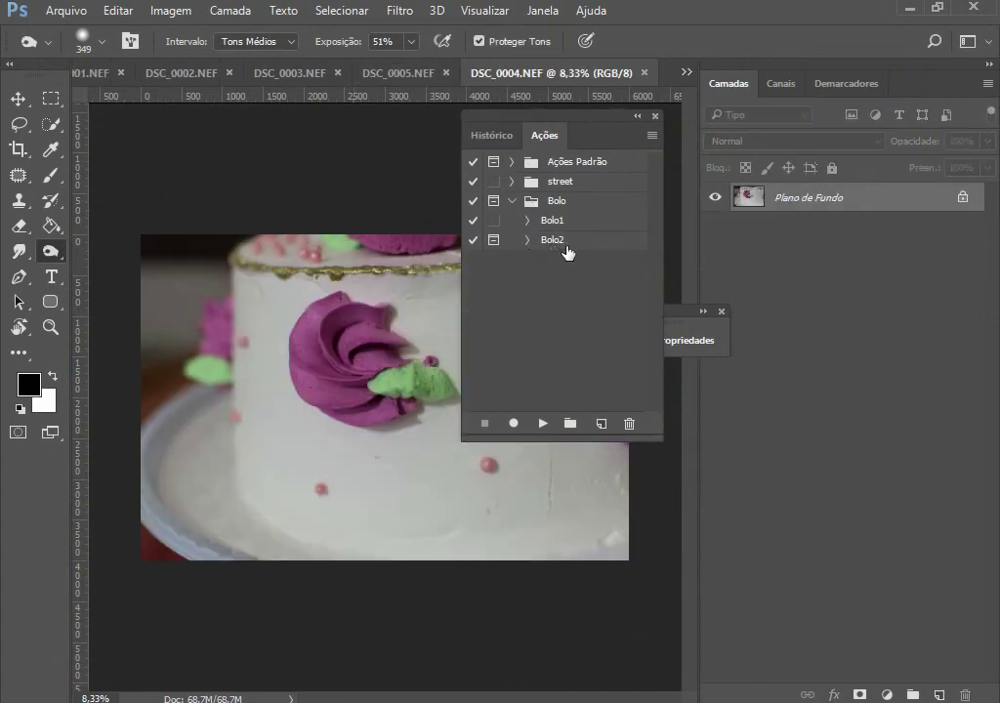
Step: Play the Bolo2 action on DSC_0004.NEF and accept its Brightness/Contrast adjustment with brightness 32 and contrast 0
{"action": "left_click", "coordinate": [573, 245]}
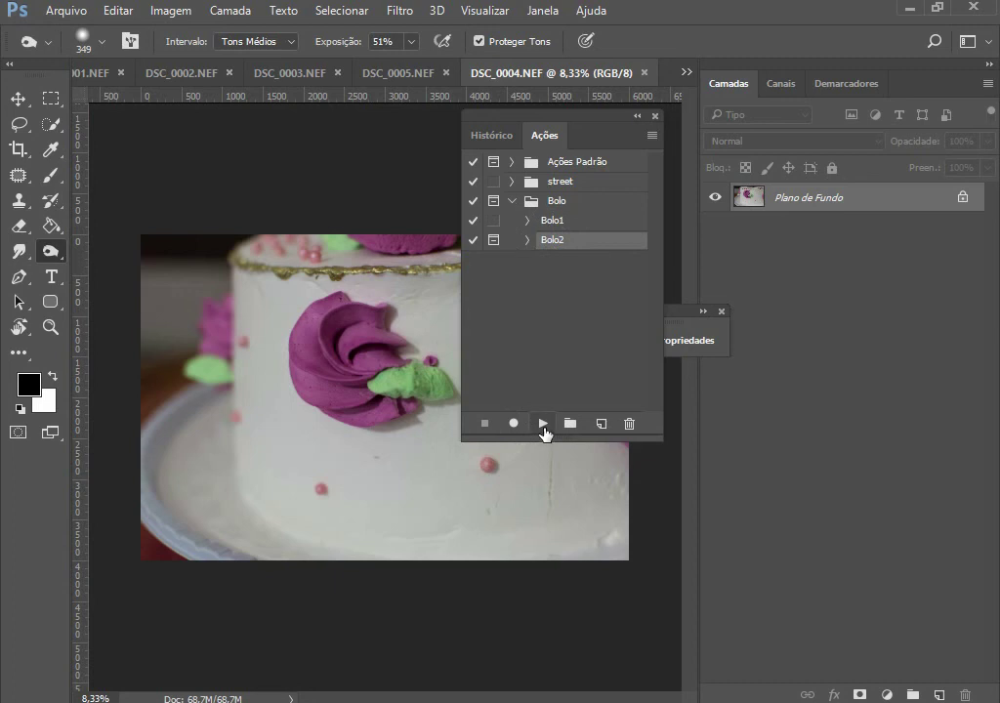
{"action": "left_click", "coordinate": [544, 430]}
{"action": "left_click_drag", "start_coordinate": [494, 460], "coordinate": [446, 465]}
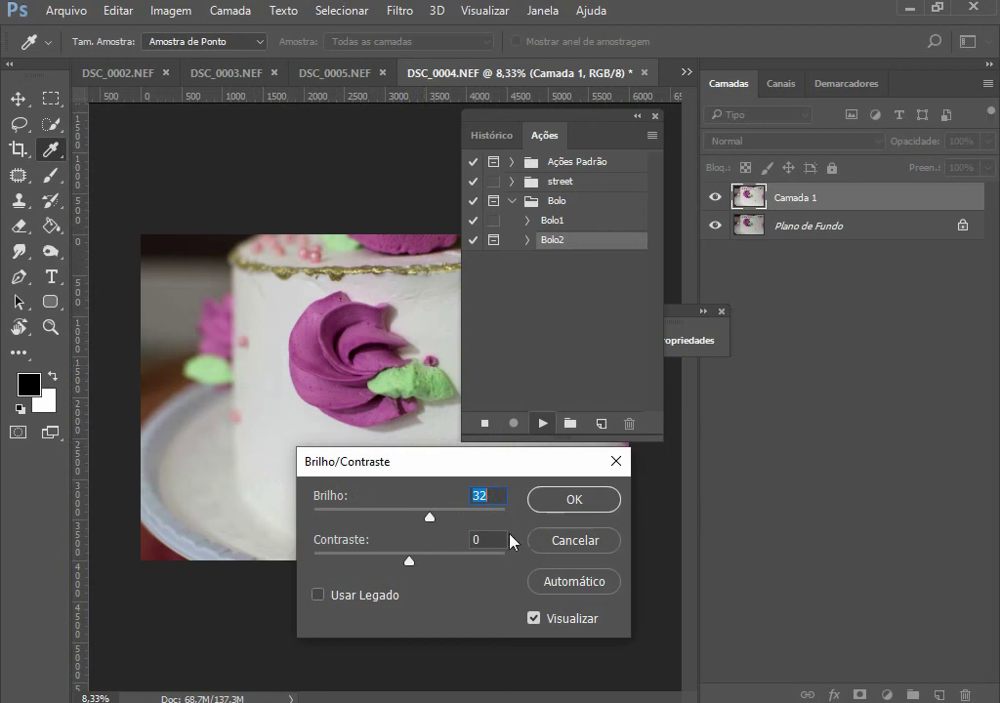
{"action": "left_click", "coordinate": [553, 515]}
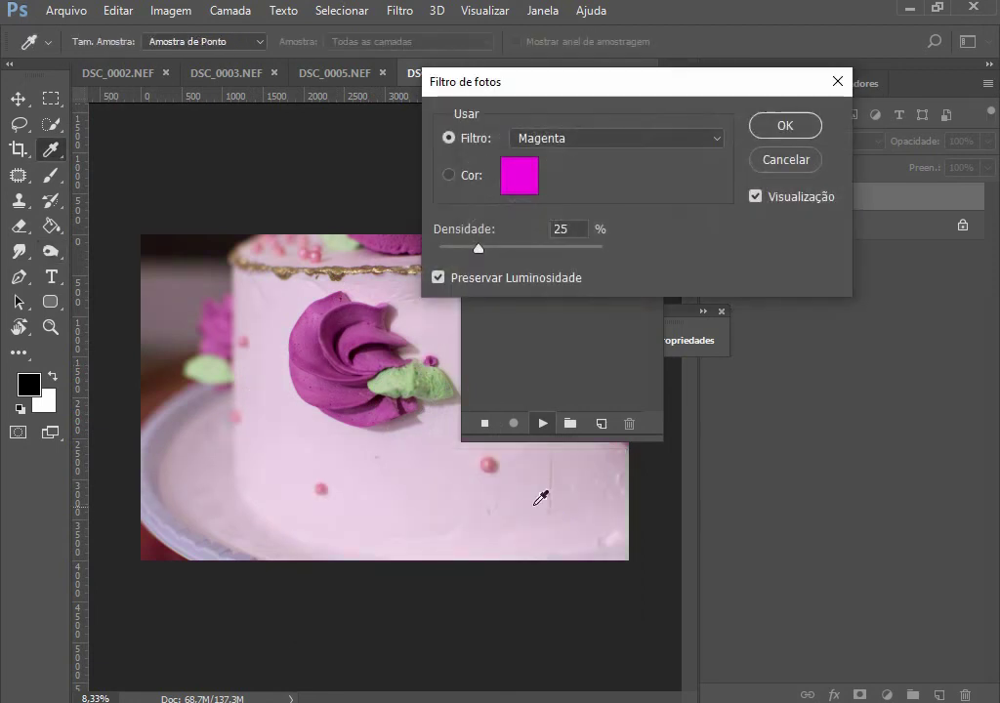
Step: Set the density of the action's Magenta photo filter to 12% and apply it so the remaining commands run
{"action": "left_click_drag", "start_coordinate": [555, 96], "coordinate": [313, 96]}
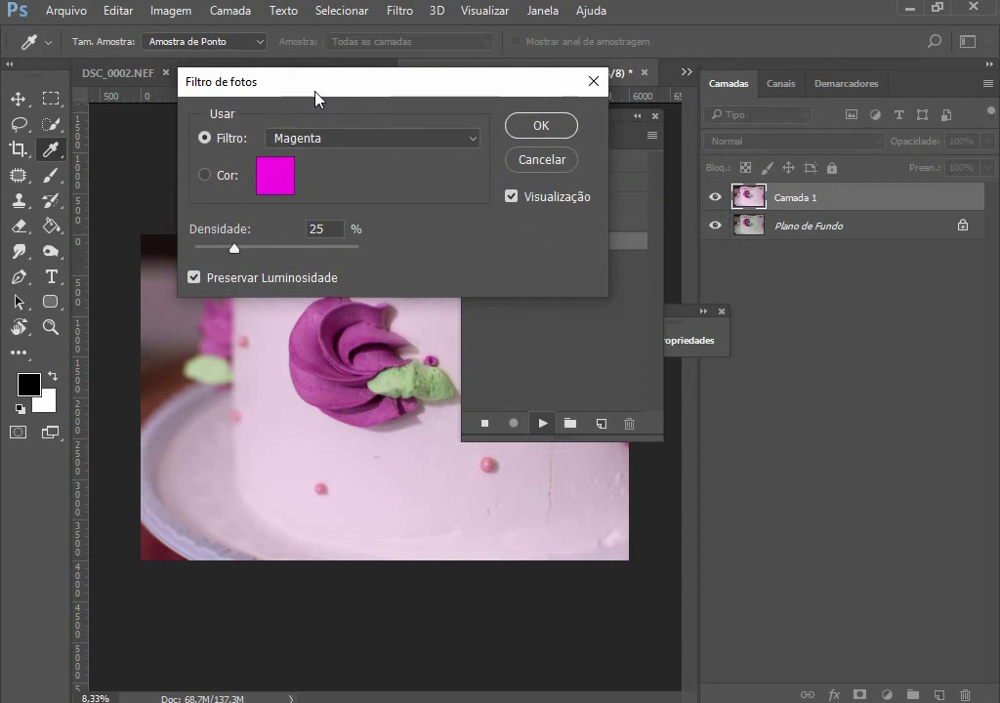
{"action": "left_click_drag", "start_coordinate": [238, 257], "coordinate": [215, 260]}
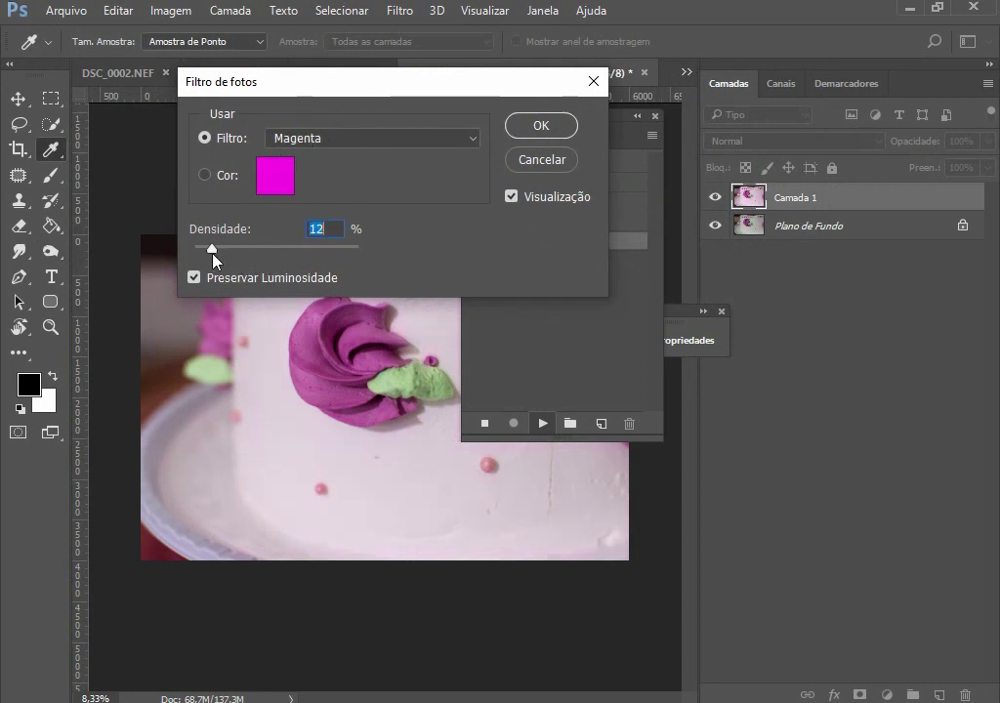
{"action": "left_click", "coordinate": [527, 126]}
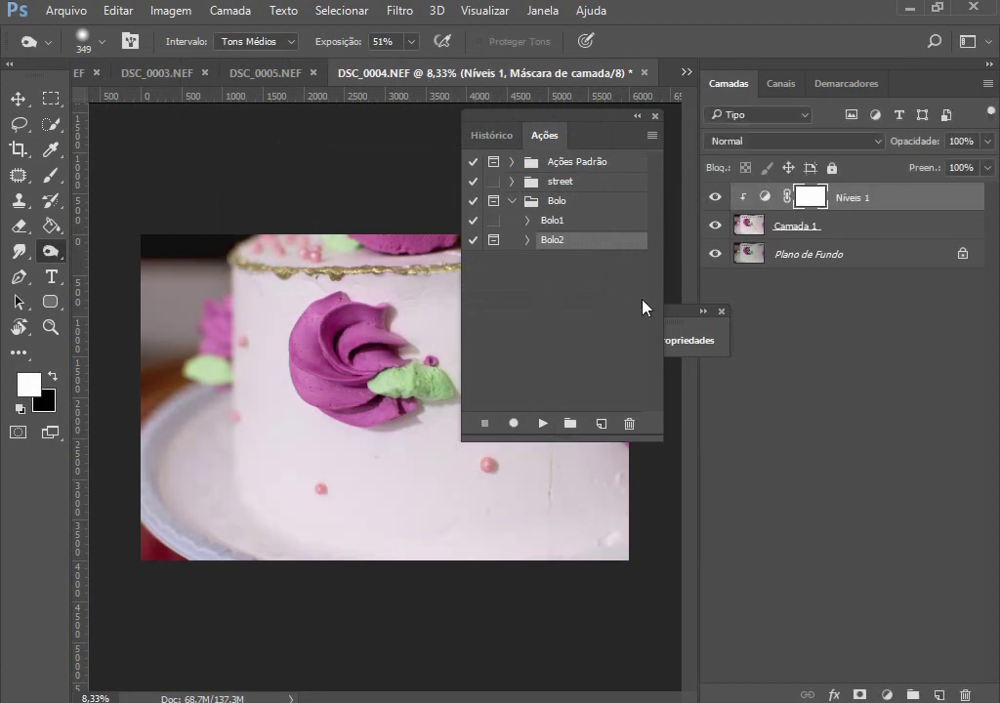
Step: Review the list of commands recorded in the Bolo2 action
{"action": "left_click", "coordinate": [528, 241]}
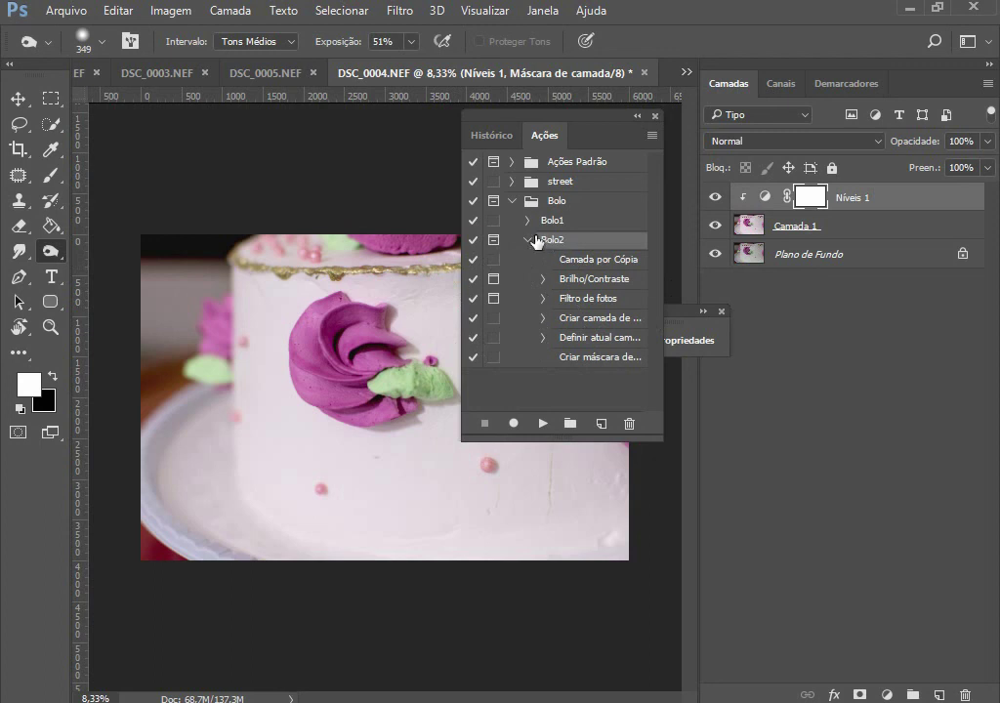
{"action": "left_click", "coordinate": [526, 240]}
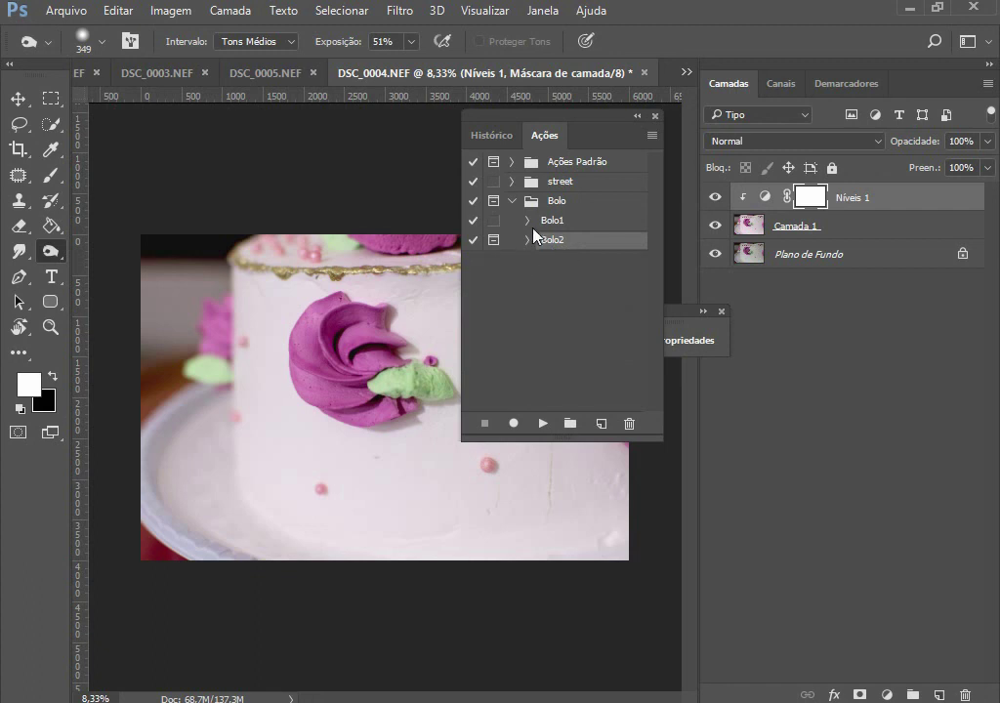
Step: Create a new action with the default settings in the Bolo set and stop its recording
{"action": "left_click", "coordinate": [539, 223]}
{"action": "left_click", "coordinate": [599, 425]}
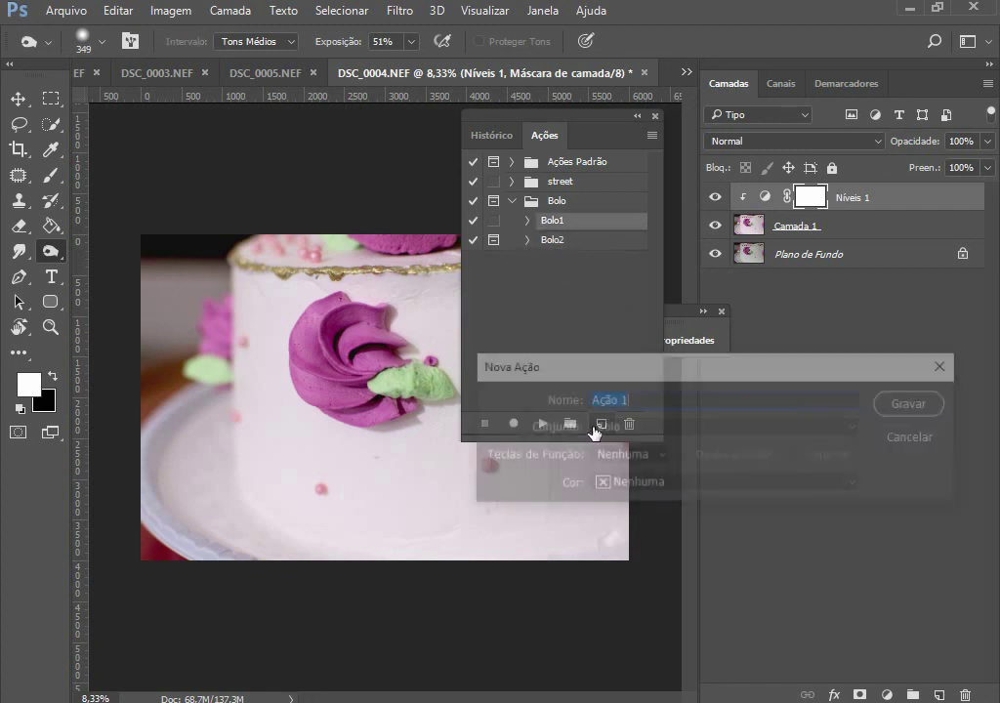
{"action": "left_click", "coordinate": [904, 405]}
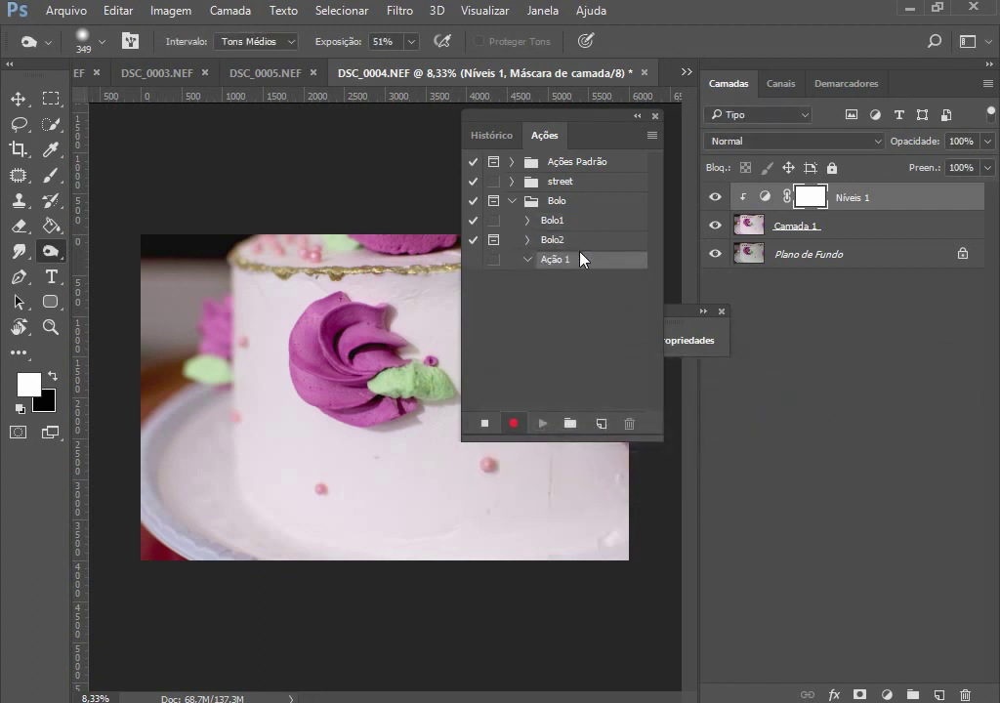
{"action": "left_click", "coordinate": [484, 424]}
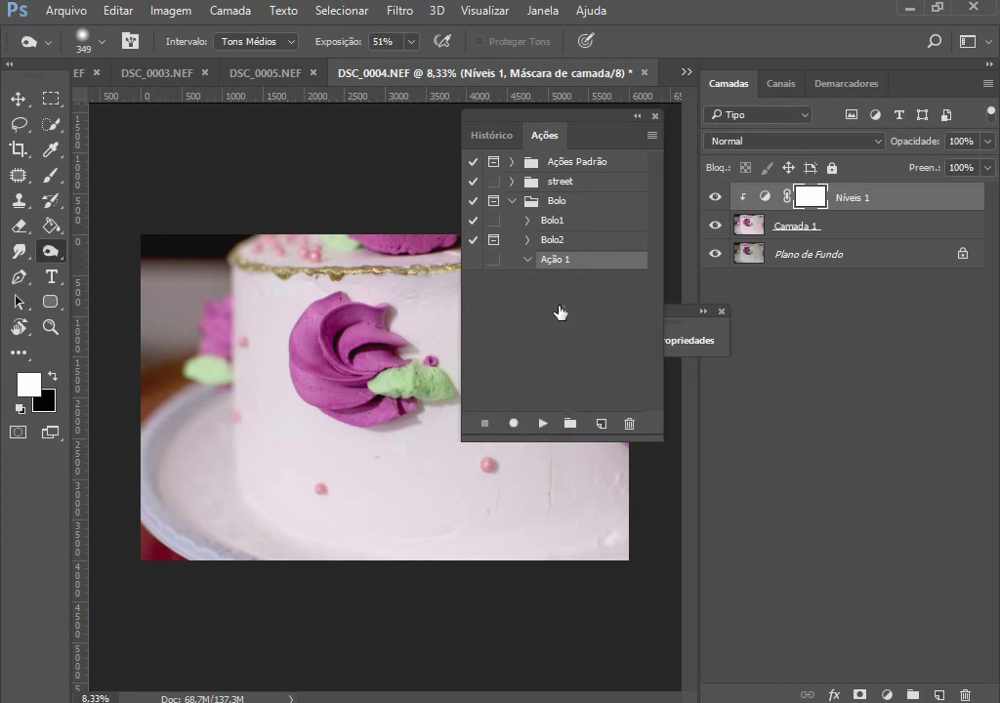
Step: Delete the empty new action from the Bolo set
{"action": "left_click", "coordinate": [630, 426]}
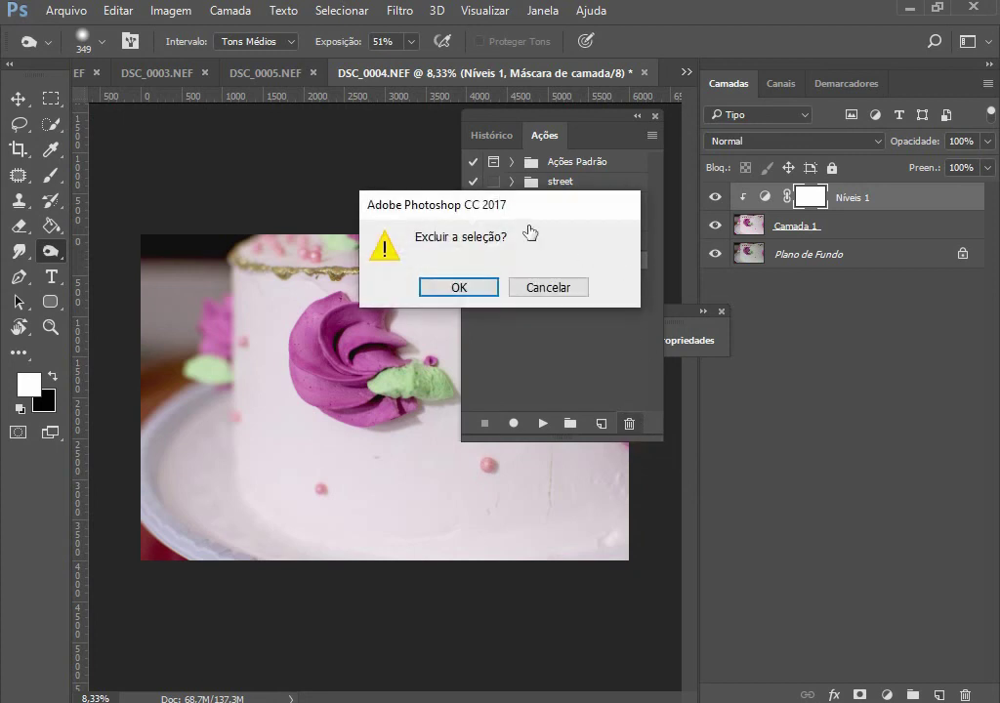
{"action": "left_click", "coordinate": [461, 288]}
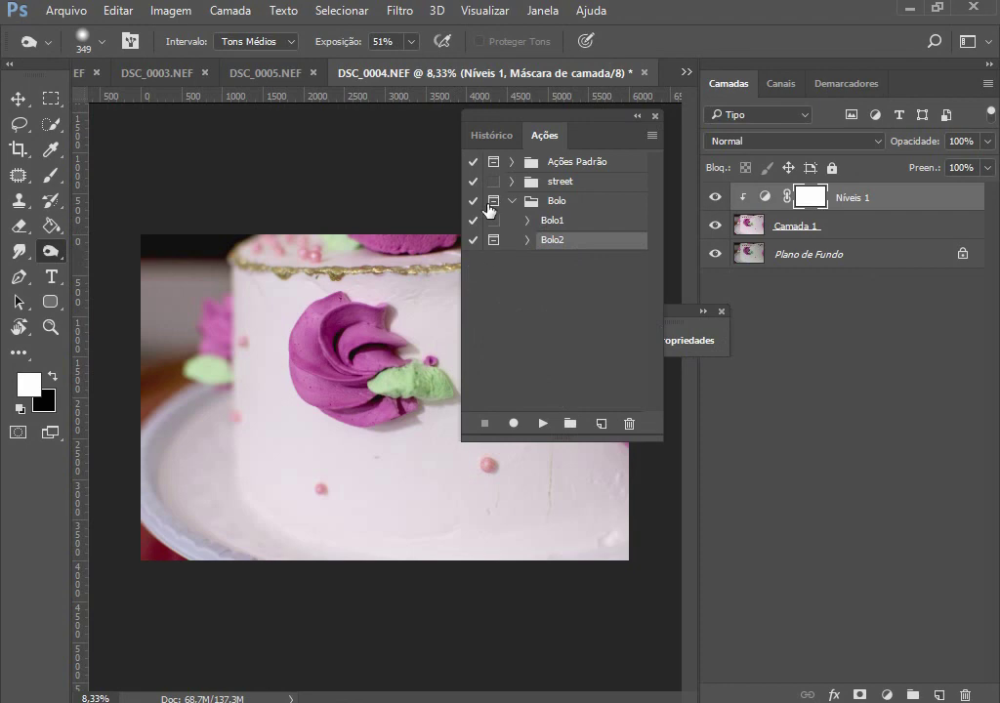
{"action": "key", "text": "F7"}
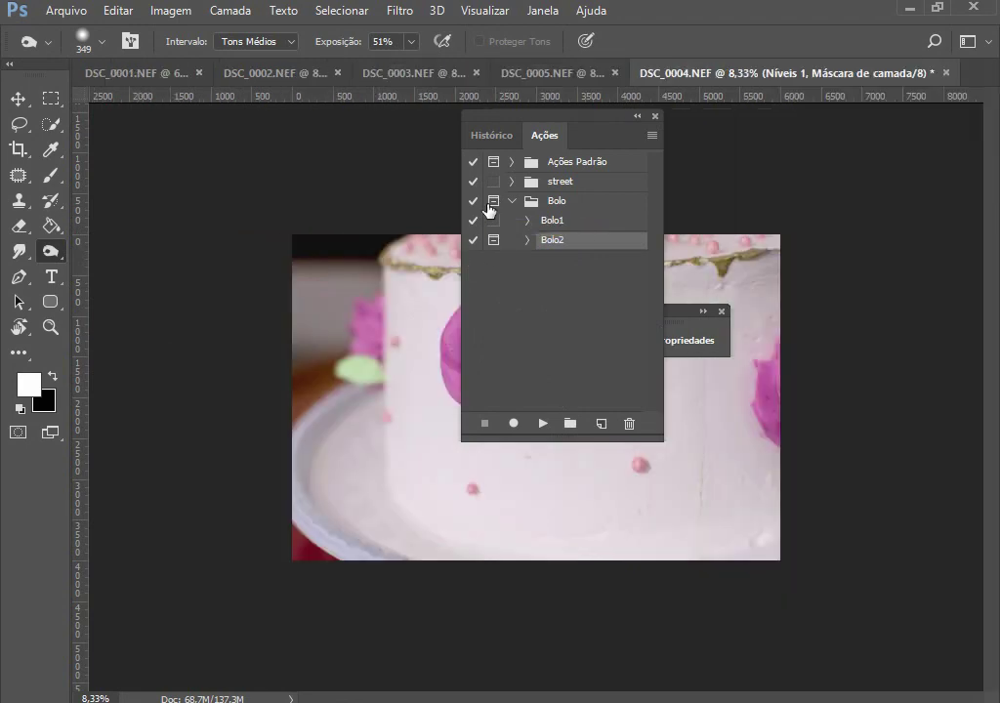
{"action": "key", "text": "alt+Tab"}
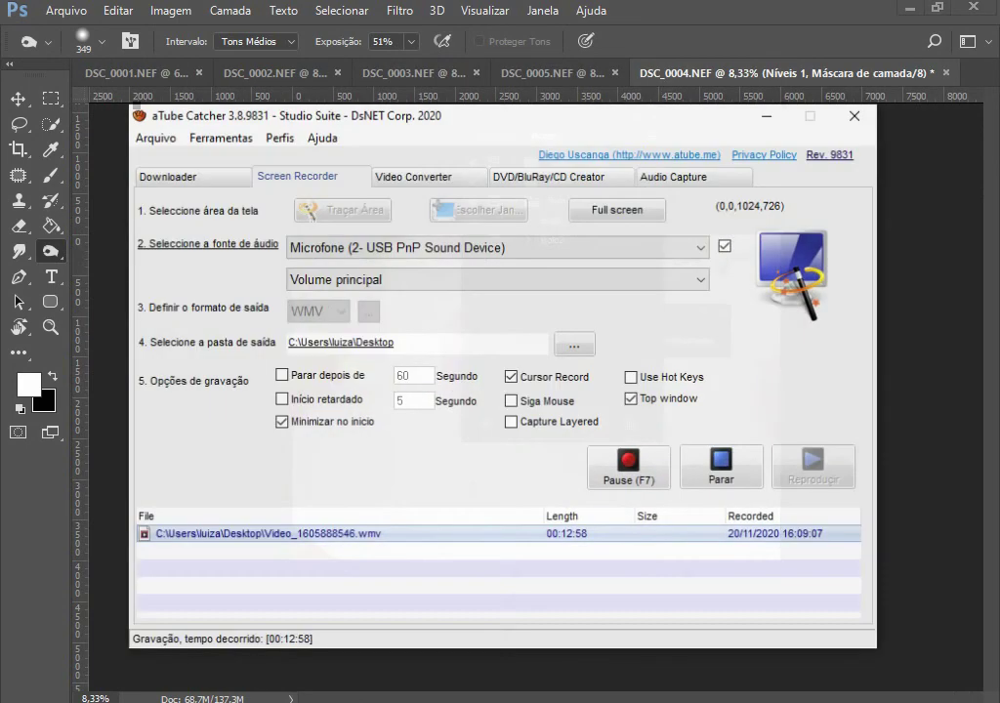